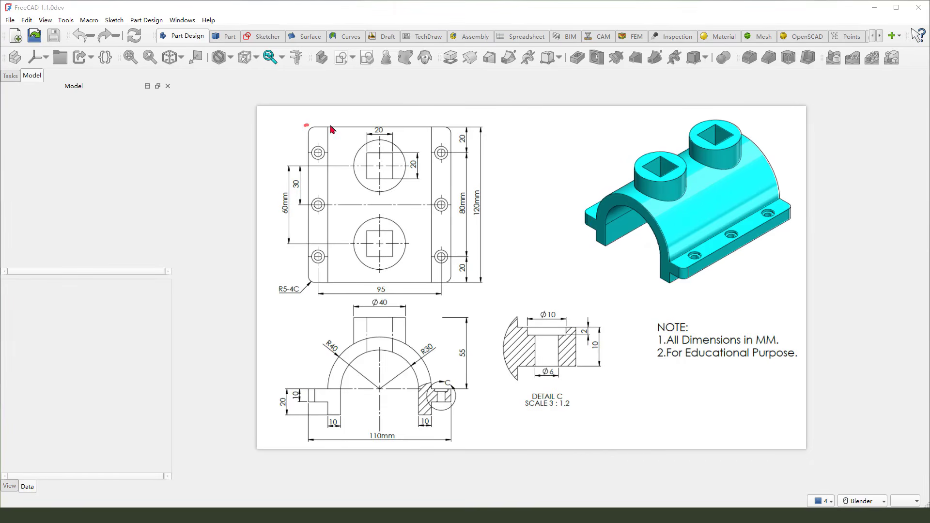
mouse_move(332, 129)
mouse_down()
mouse_move(453, 136)
mouse_move(451, 270)
mouse_move(344, 283)
mouse_move(315, 128)
mouse_up()
mouse_move(505, 133)
mouse_down()
mouse_move(464, 151)
mouse_move(467, 159)
mouse_up()
key(Escape)
mouse_move(259, 107)
mouse_down()
mouse_move(347, 172)
mouse_move(357, 214)
mouse_up()
mouse_move(495, 294)
mouse_down()
mouse_move(743, 321)
mouse_move(788, 347)
mouse_up()
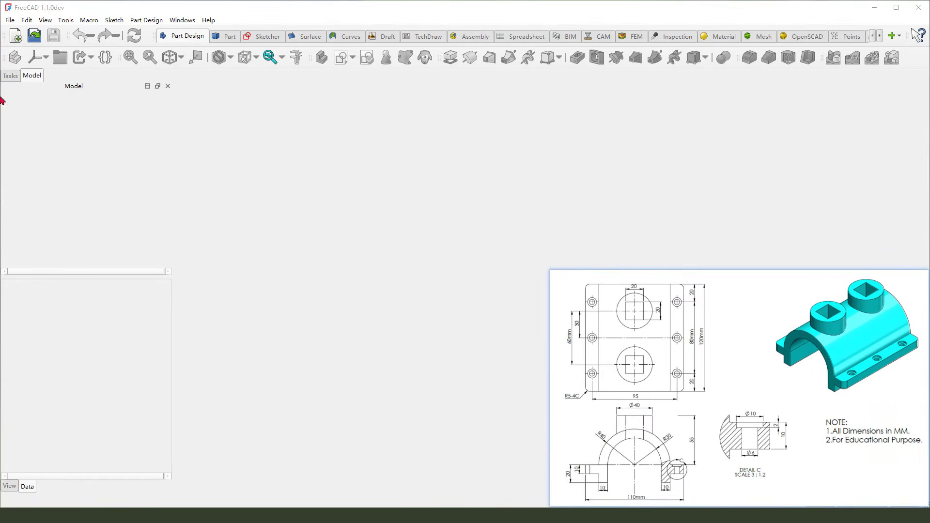
Create a new document and add a body to it
click(16, 40)
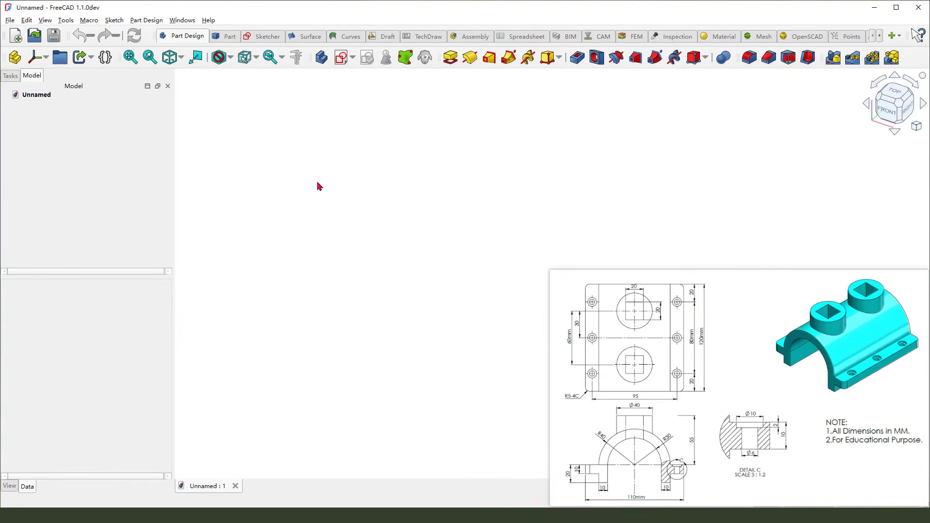
click(323, 60)
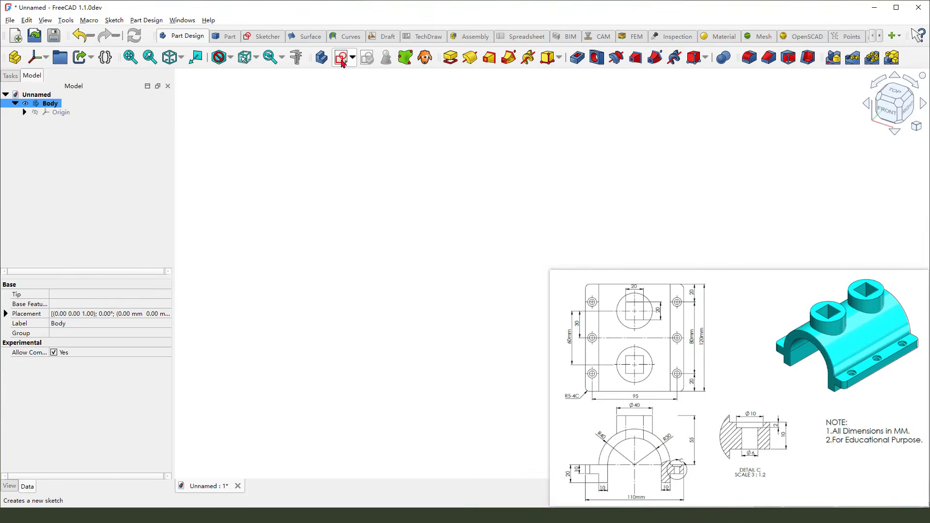
Start a new sketch attached to the XY plane
click(341, 59)
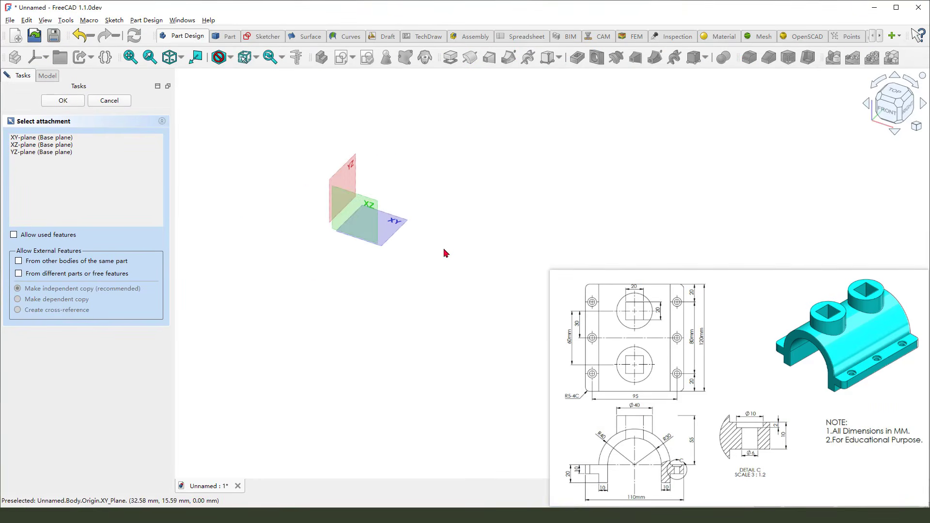
mouse_move(409, 203)
mouse_down()
mouse_move(390, 213)
mouse_move(410, 228)
mouse_up()
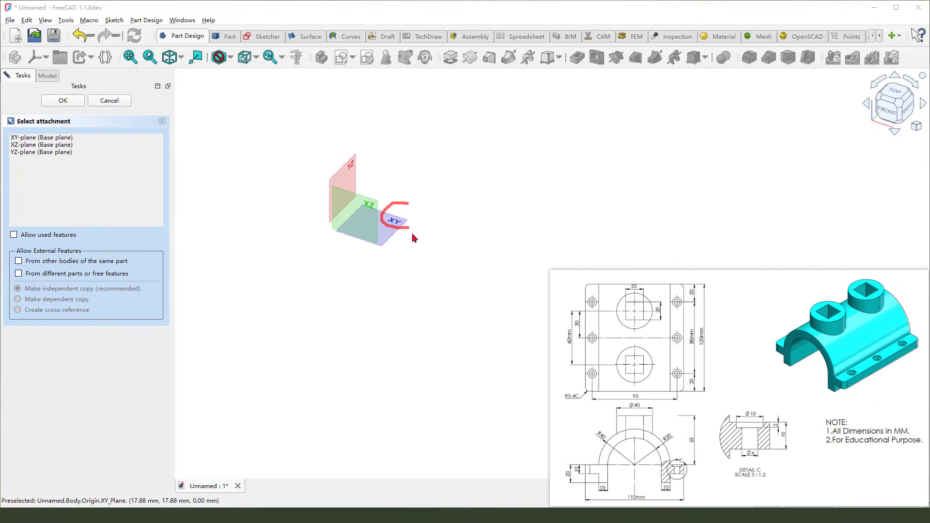
click(397, 224)
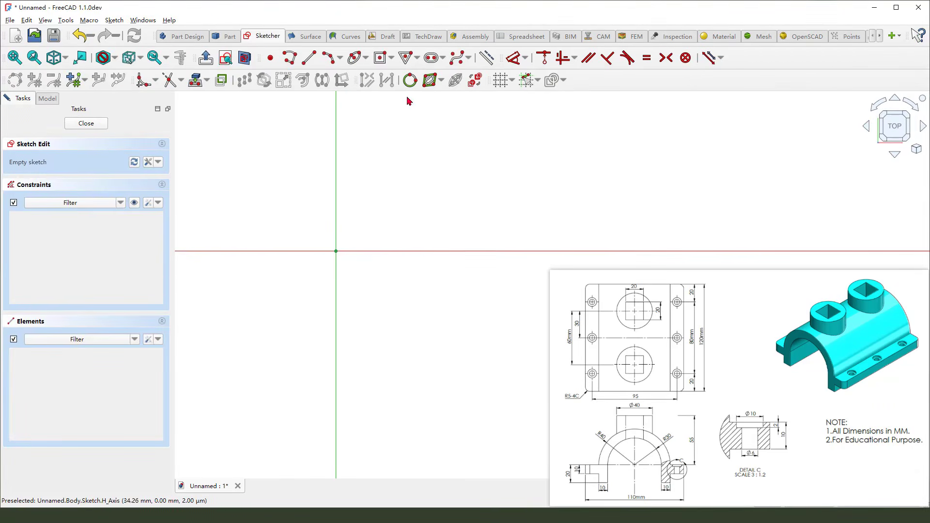
Draw a centred rounded-corner rectangle at the origin, about 58 by 66 mm with corner radius about 10 mm
click(378, 62)
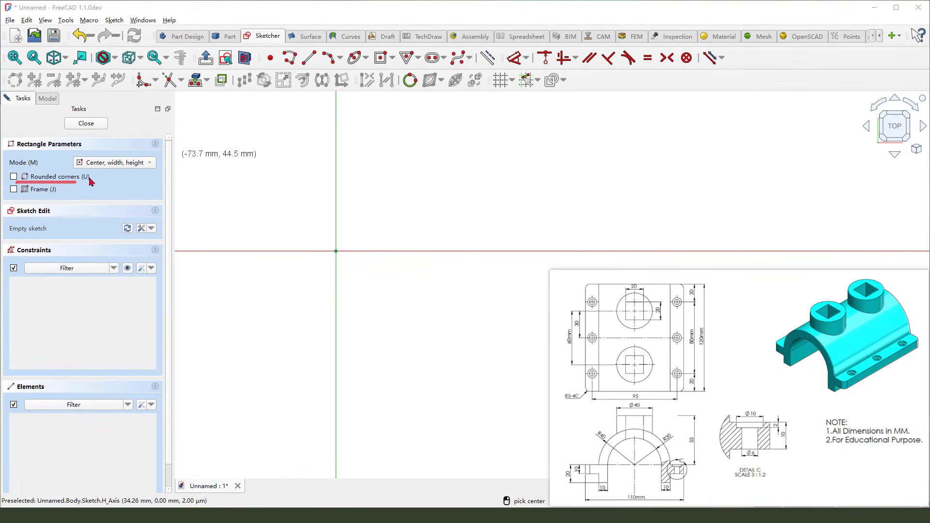
click(14, 176)
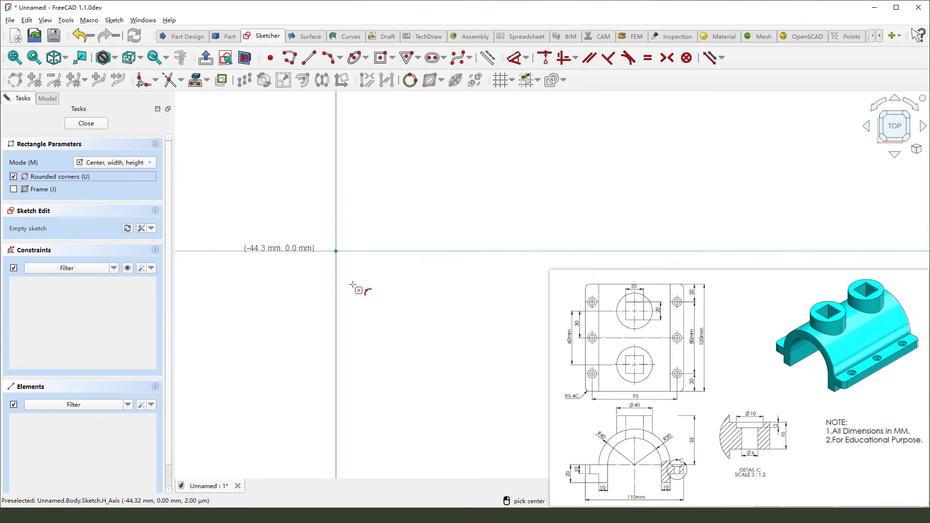
click(336, 251)
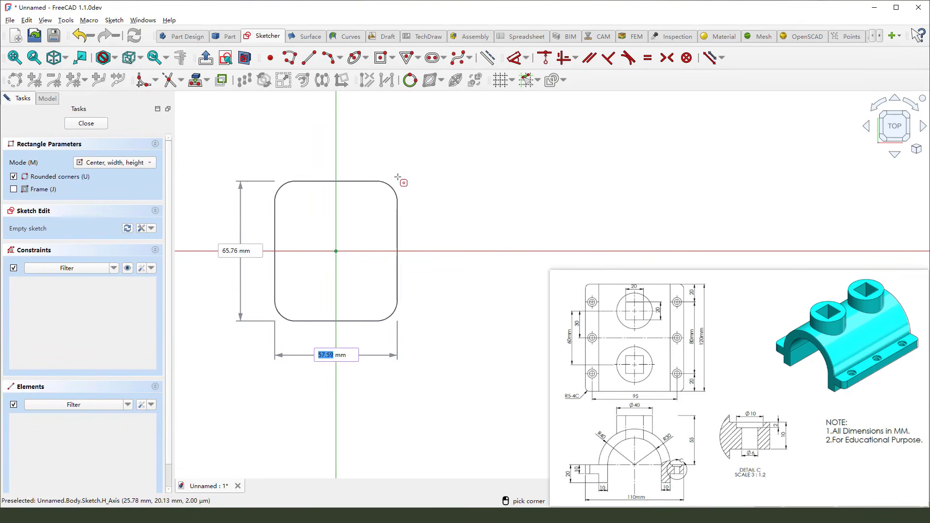
click(395, 169)
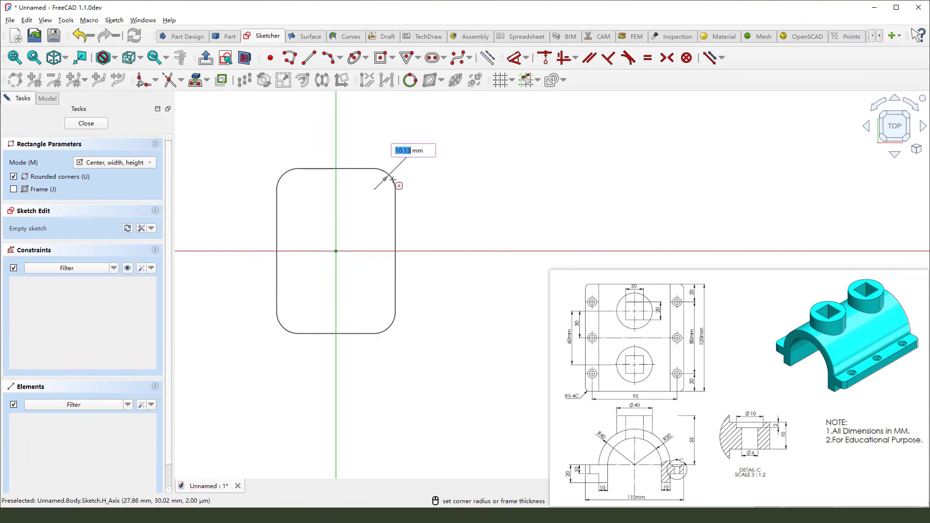
click(383, 177)
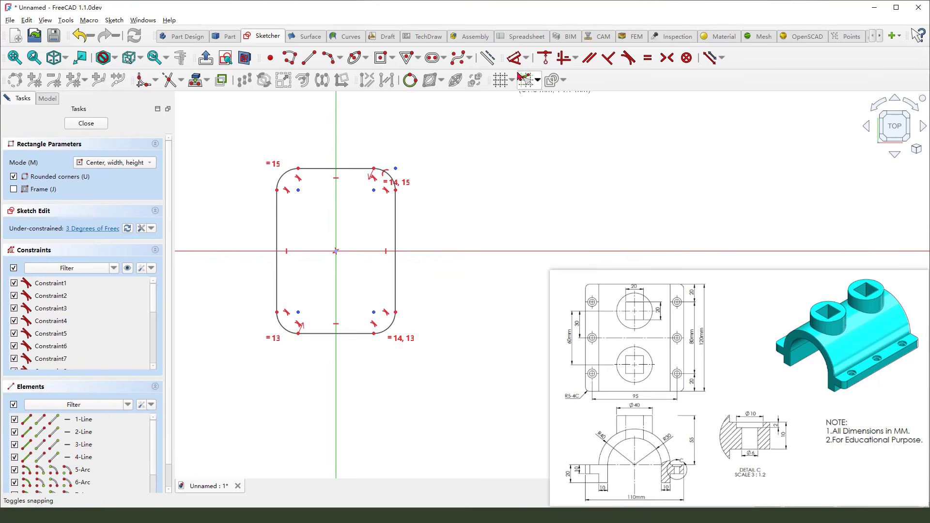
Dimension the rectangle's height between its top and bottom edges as 120 mm
click(516, 61)
click(359, 334)
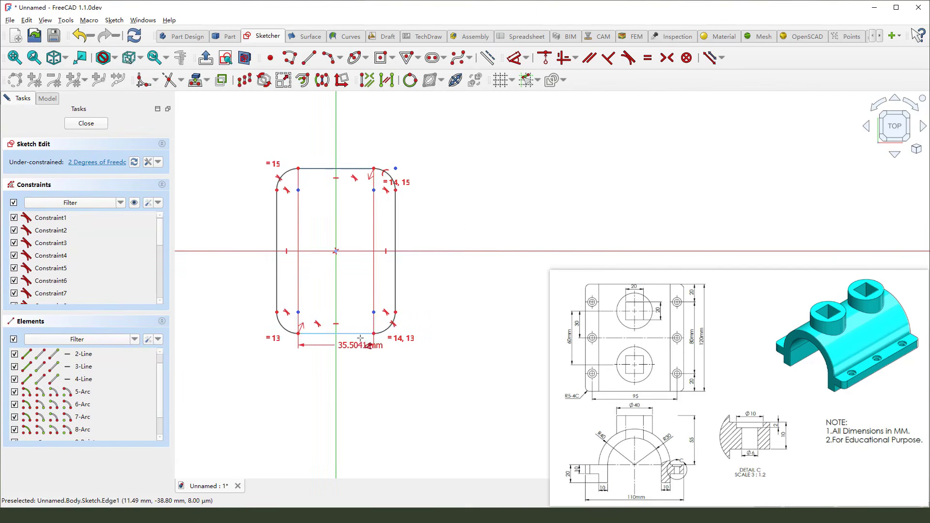
click(361, 169)
click(446, 209)
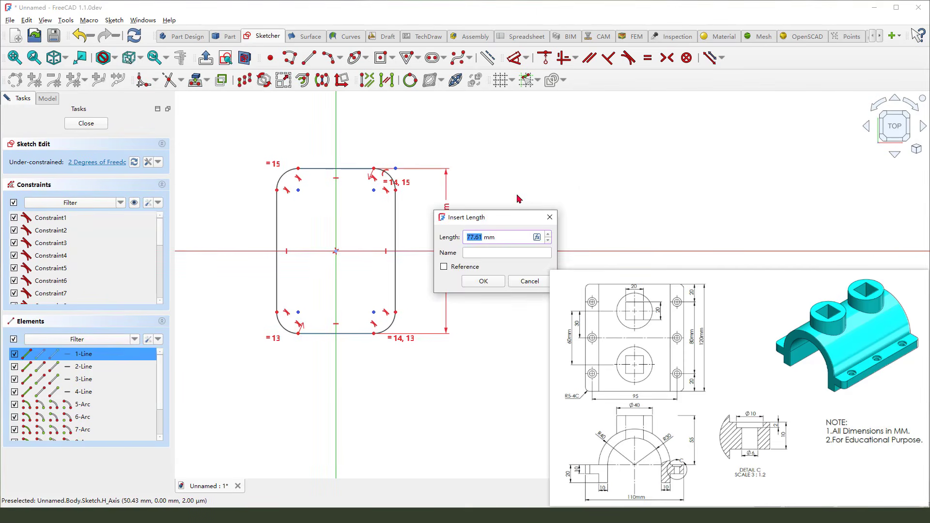
text(120)
key(Return)
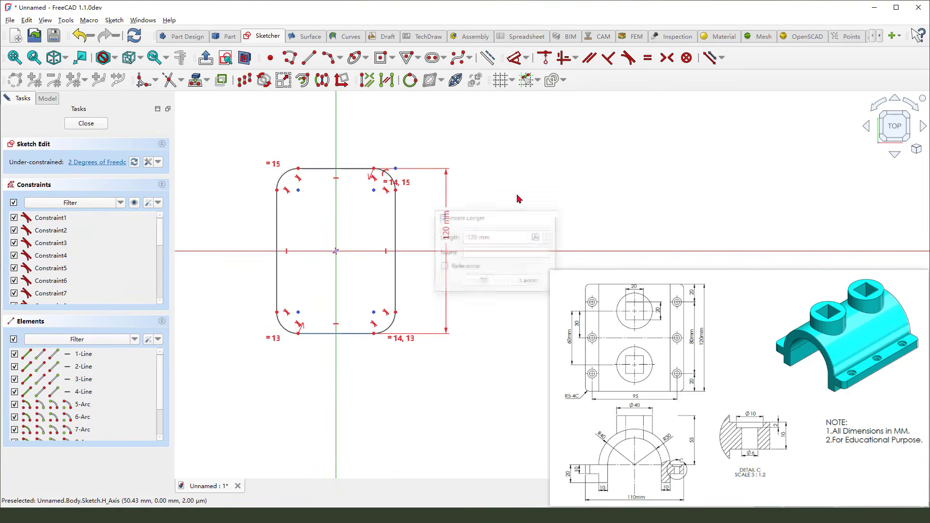
Dimension the rectangle's width between its left and right edges as 110 mm
click(395, 291)
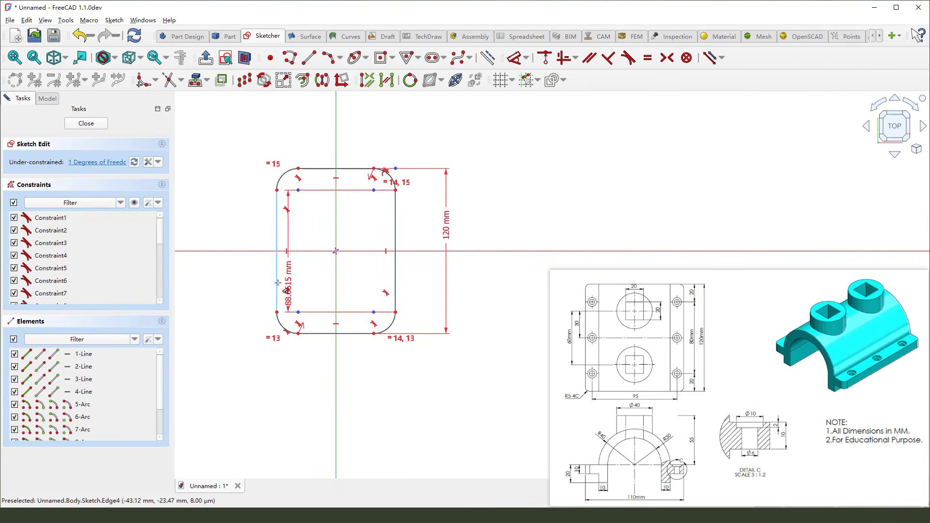
click(277, 291)
click(339, 390)
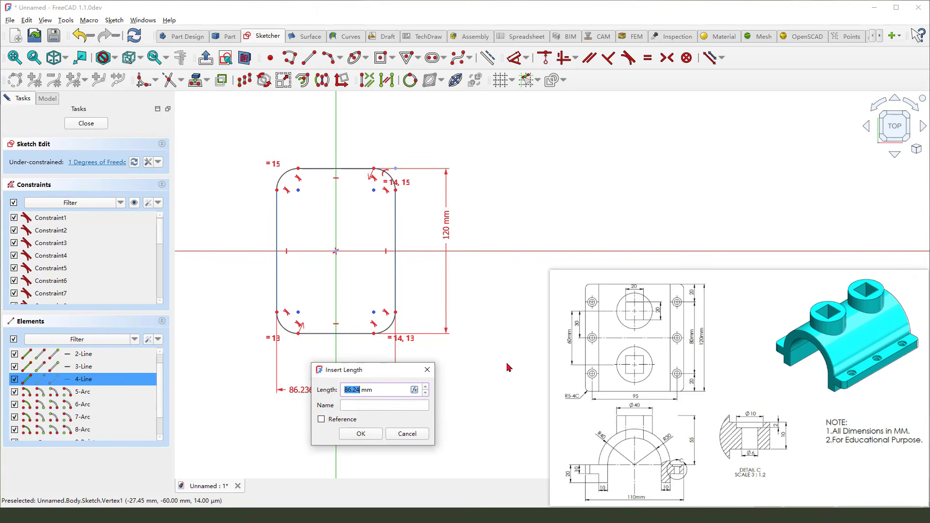
text(110)
key(Return)
Set the rectangle's corner radius to 5 mm
click(409, 193)
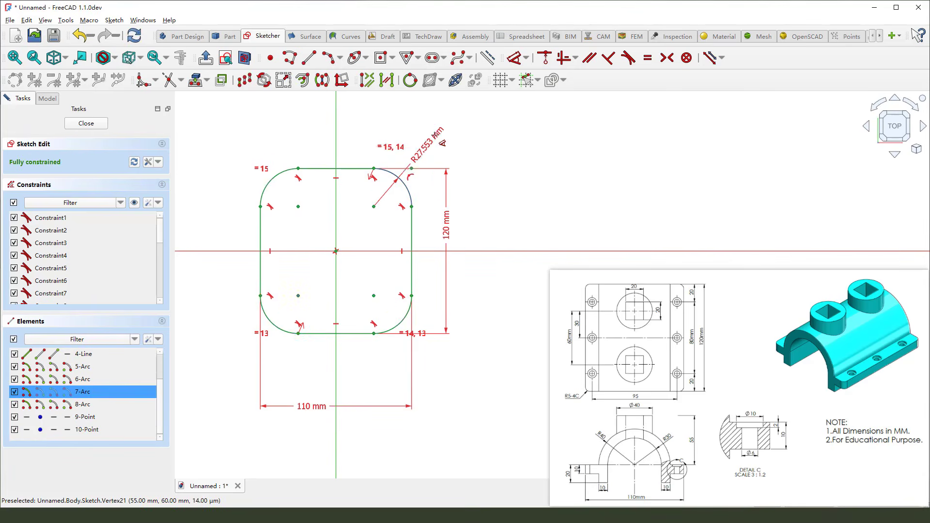
click(439, 141)
click(579, 416)
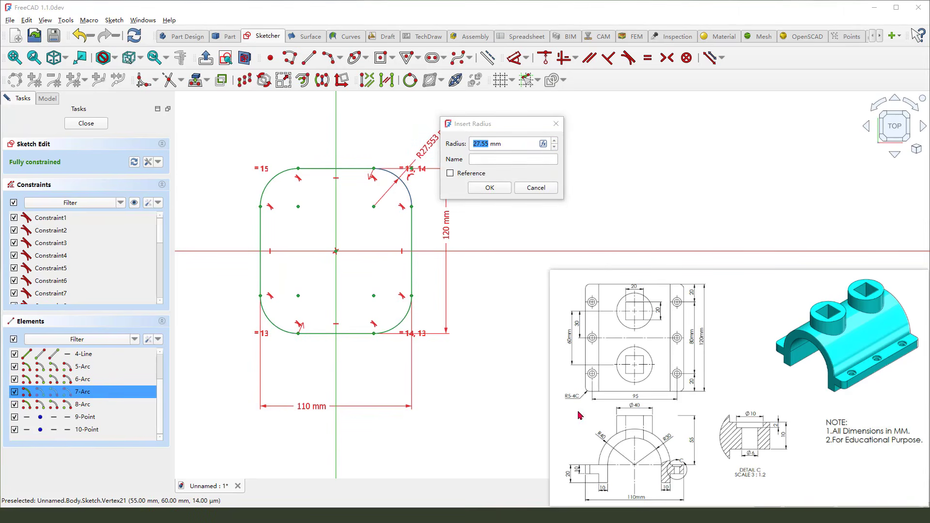
drag(554, 402, 568, 395)
double_click(485, 146)
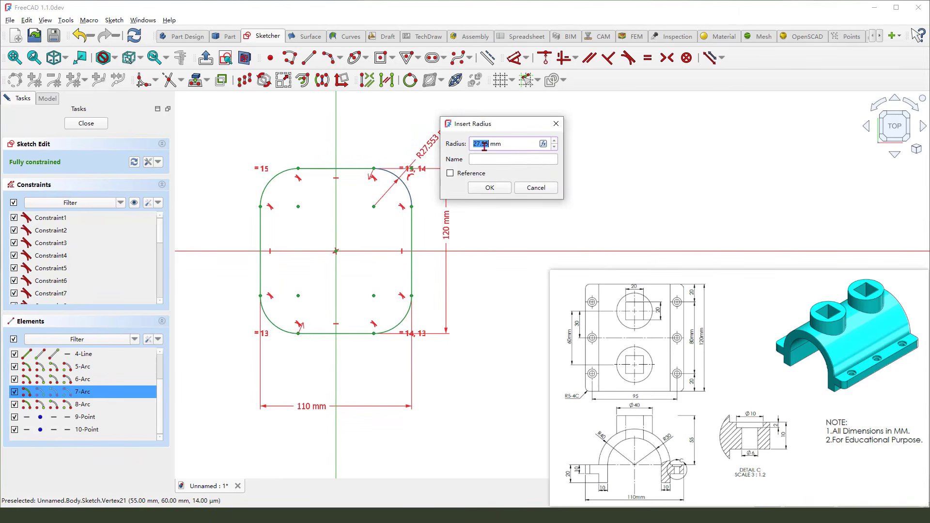
text(5)
key(Return)
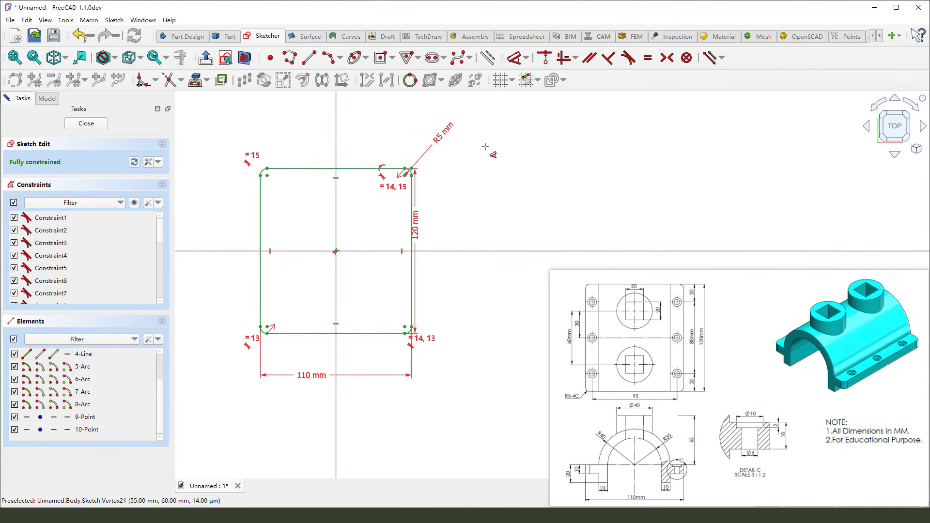
Close the sketch and pad it 10 mm
click(86, 124)
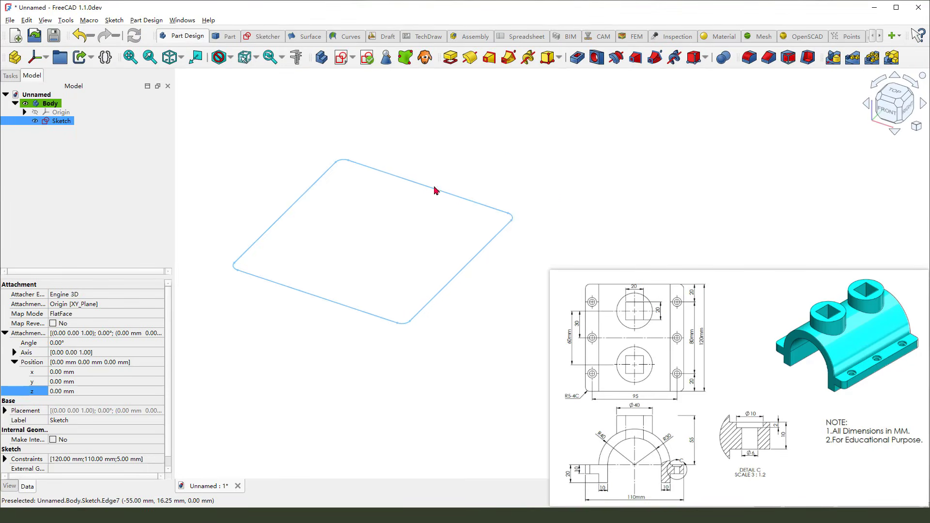
click(451, 59)
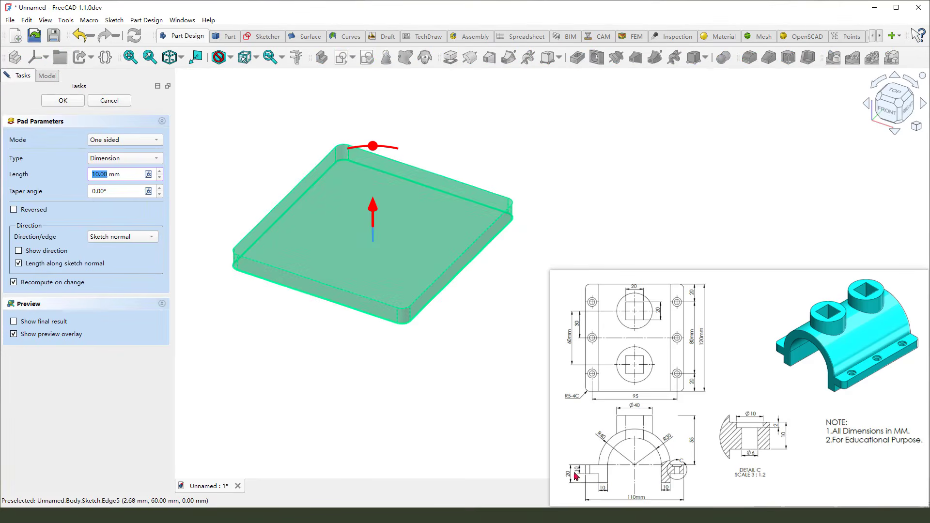
click(677, 486)
mouse_move(577, 461)
mouse_down()
mouse_move(580, 485)
mouse_move(585, 467)
mouse_up()
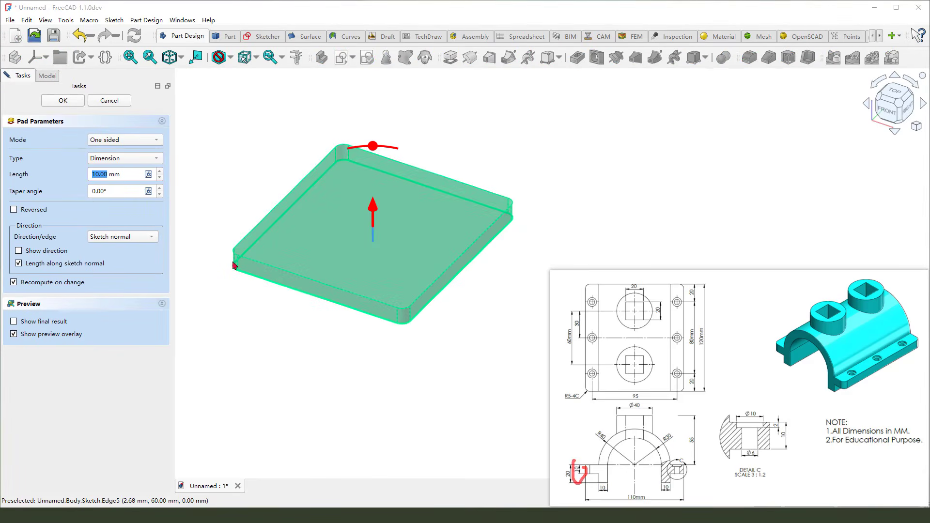
click(74, 100)
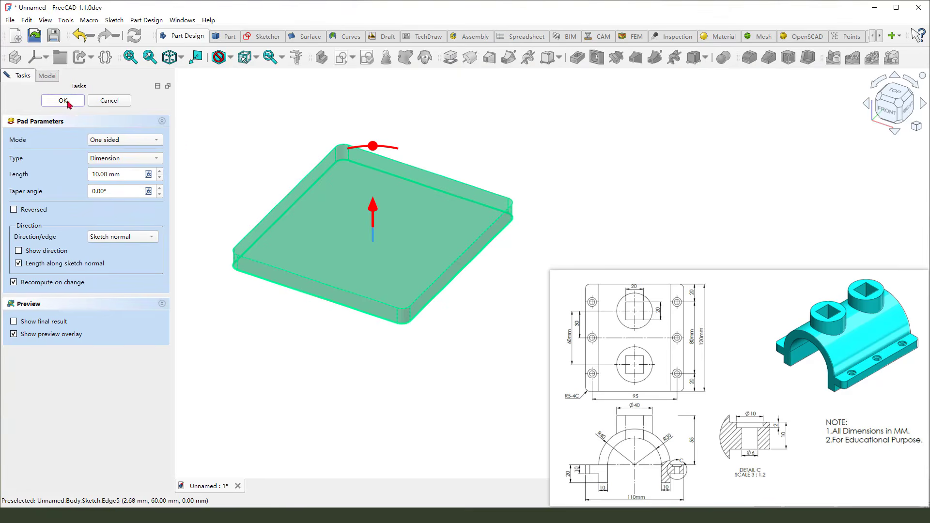
click(64, 100)
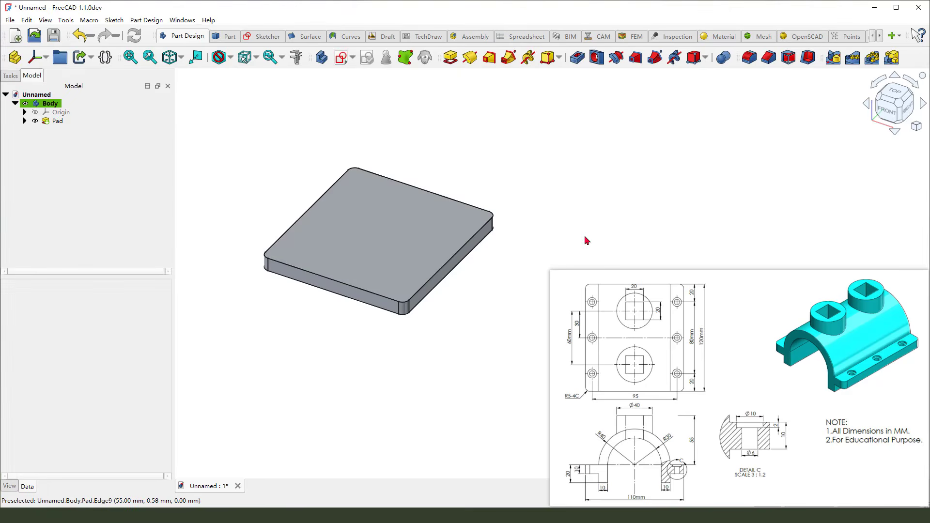
Start a new sketch attached to the XZ plane
mouse_move(611, 476)
mouse_down()
mouse_move(600, 465)
mouse_move(635, 428)
mouse_move(649, 484)
mouse_move(612, 460)
mouse_up()
mouse_move(663, 444)
mouse_down()
mouse_move(695, 436)
mouse_move(688, 442)
mouse_up()
click(341, 57)
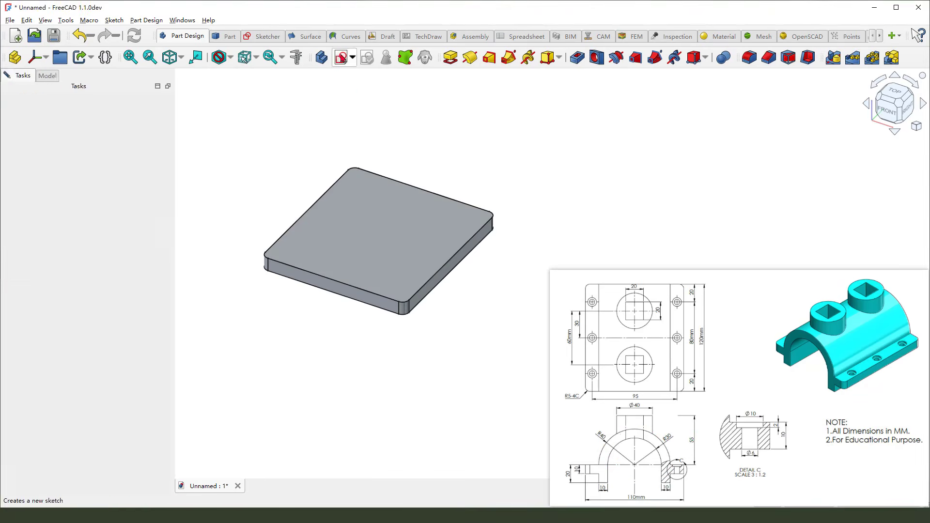
drag(423, 200, 430, 229)
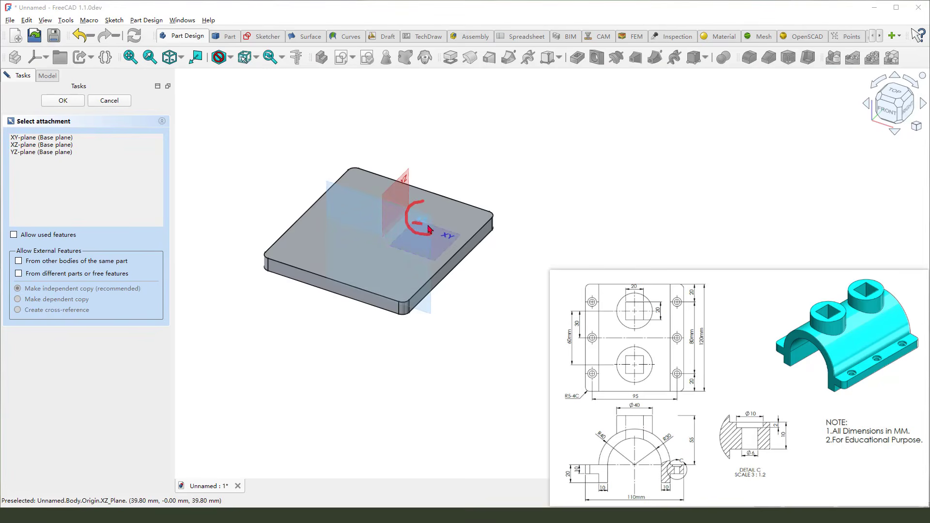
key(Escape)
click(447, 219)
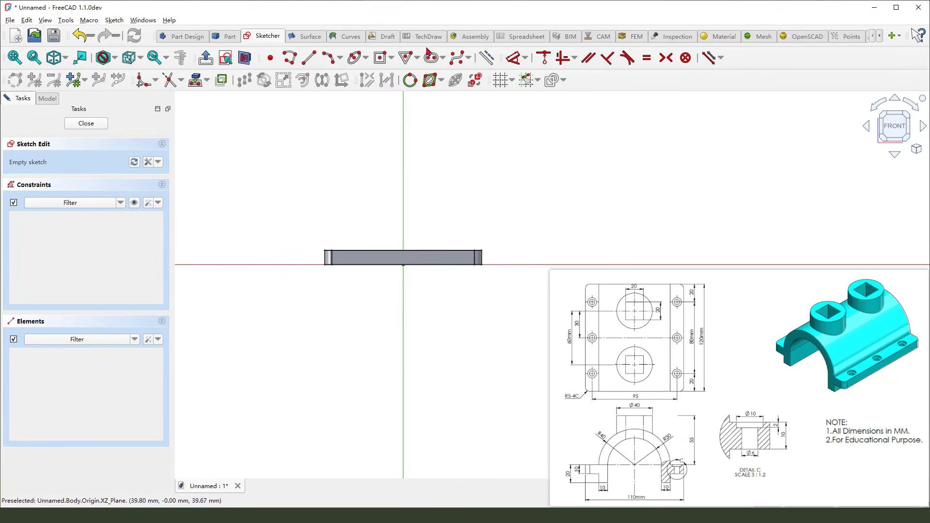
Draw a vertical slot along the vertical axis with end radius about 29 mm
click(433, 82)
click(402, 195)
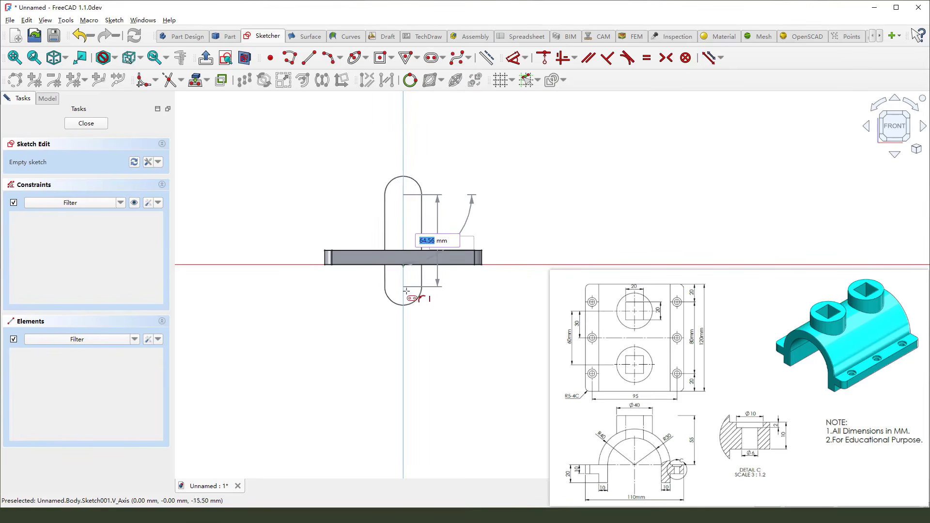
click(403, 296)
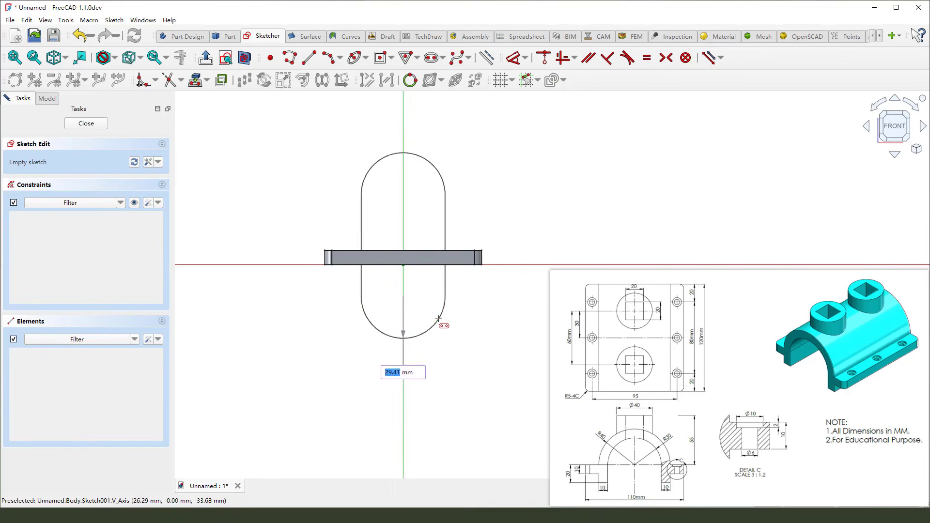
click(445, 305)
right_click(509, 219)
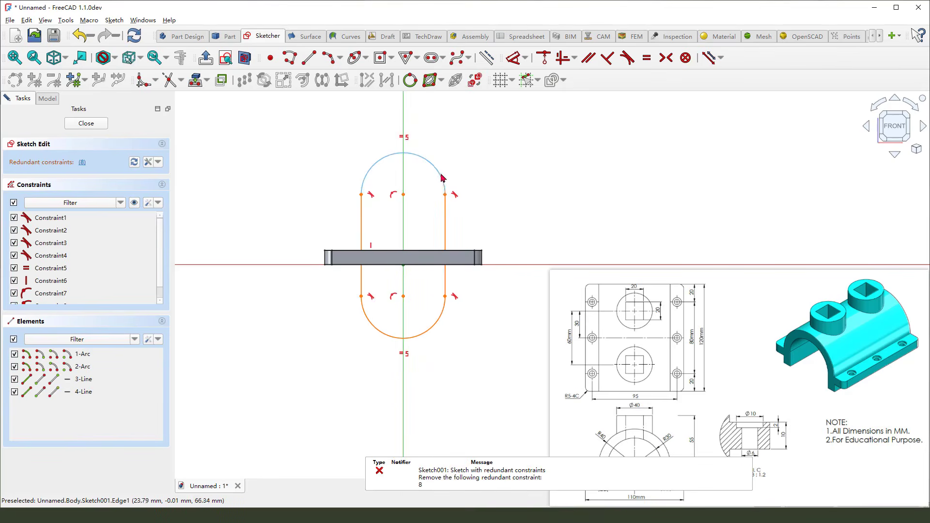
Set the slot's upper arc radius to 40 mm
drag(440, 175, 440, 156)
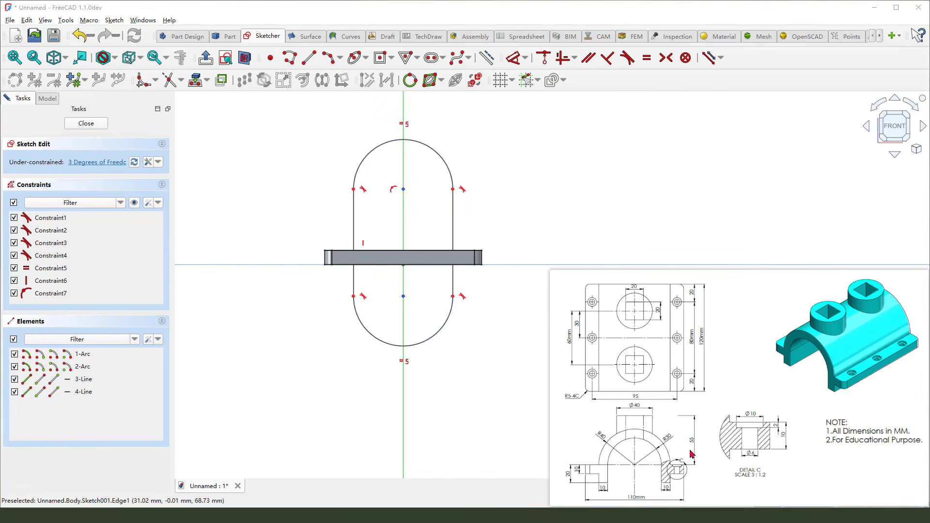
mouse_move(605, 435)
mouse_down()
mouse_move(595, 437)
mouse_move(605, 448)
mouse_up()
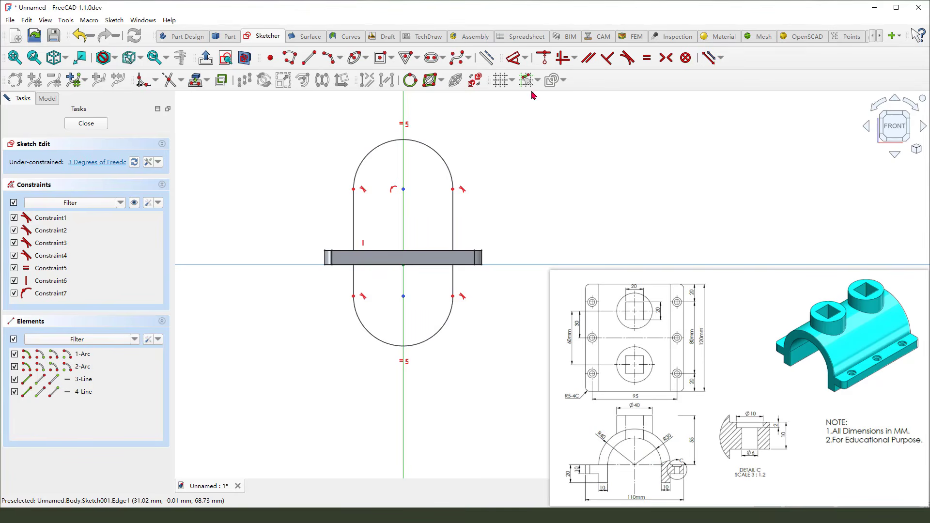
click(514, 58)
click(442, 154)
click(488, 134)
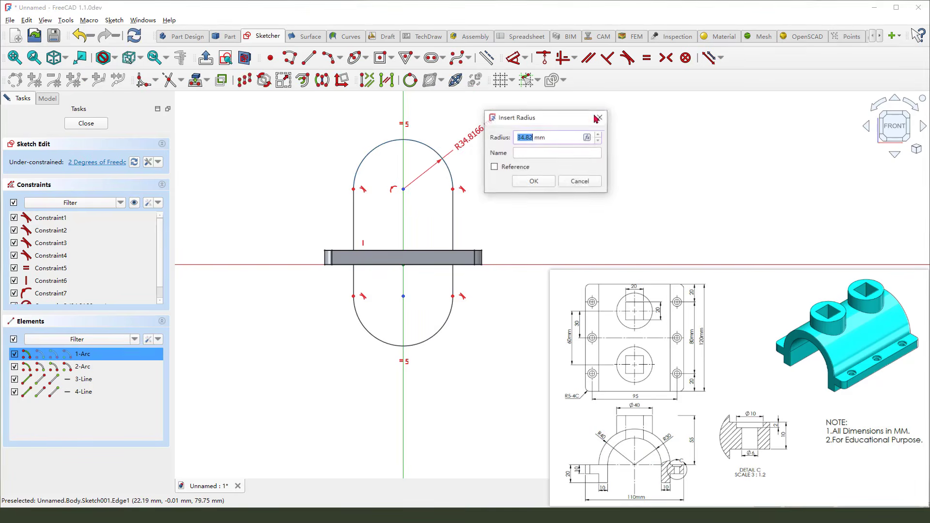
text(40)
key(Return)
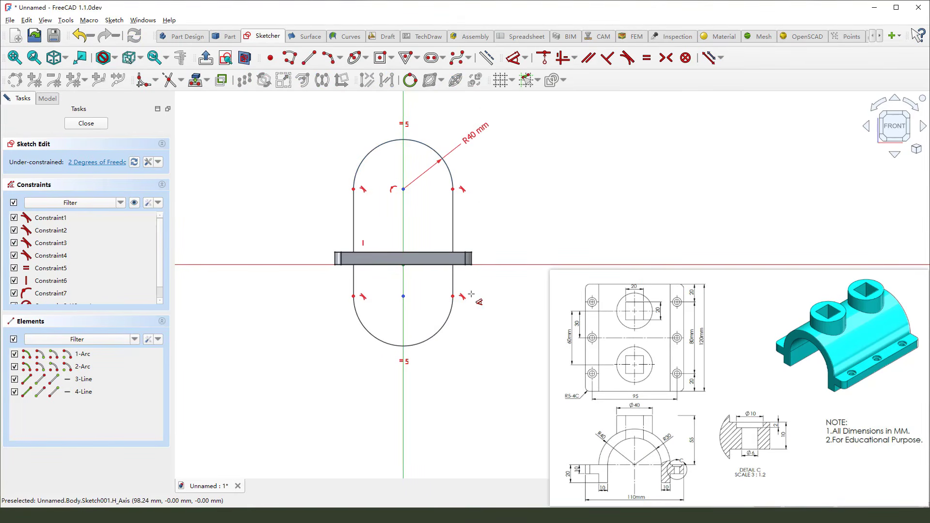
Project the base plate's top edge into the sketch as external geometry
mouse_move(633, 459)
mouse_down()
mouse_move(638, 471)
mouse_move(629, 467)
mouse_move(690, 471)
mouse_up()
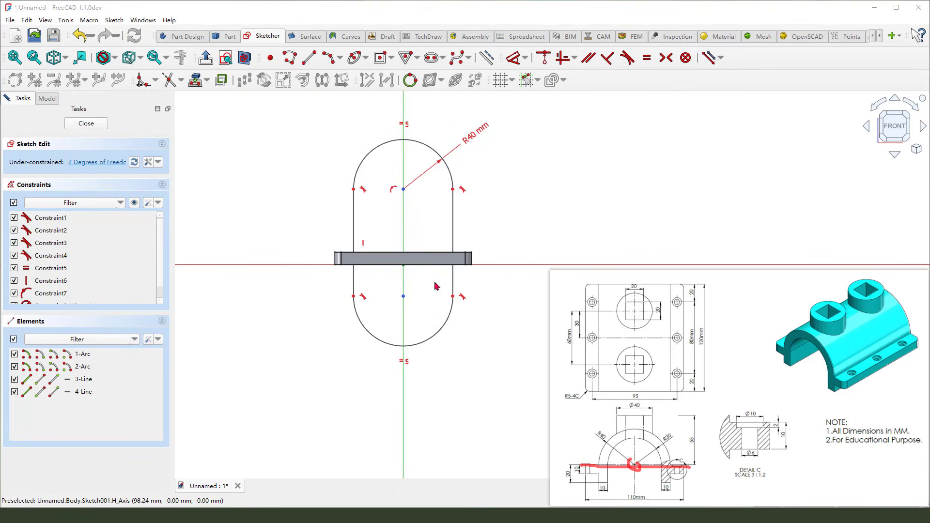
key(Escape)
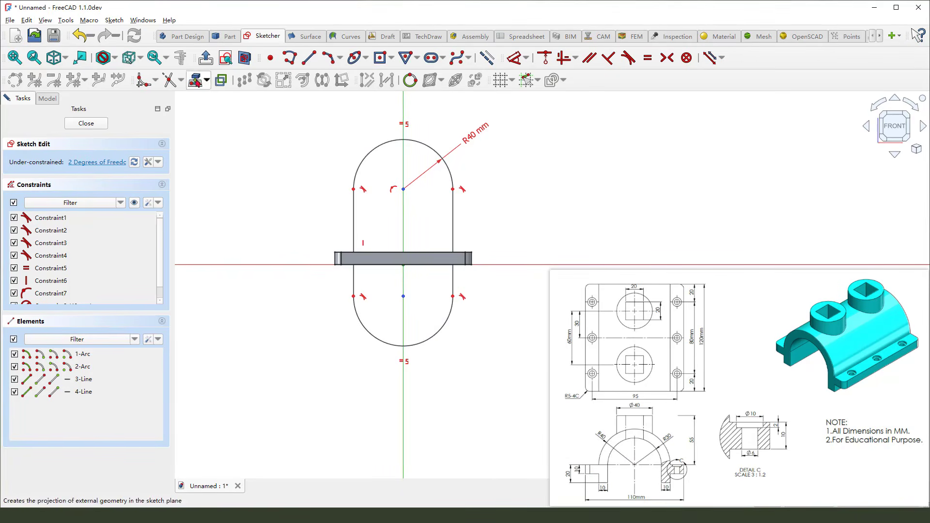
click(196, 80)
drag(435, 228, 421, 251)
drag(417, 241, 421, 252)
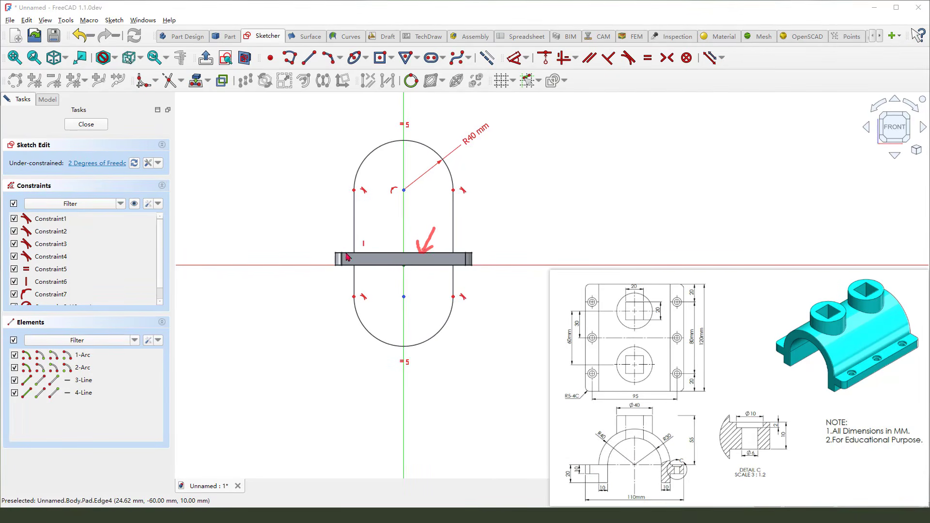
drag(346, 253, 493, 259)
key(Escape)
click(438, 257)
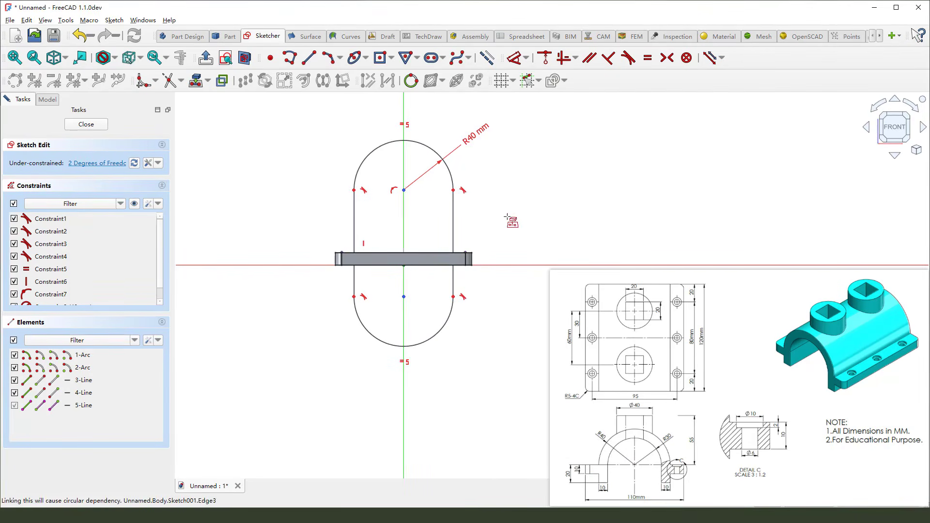
key(Escape)
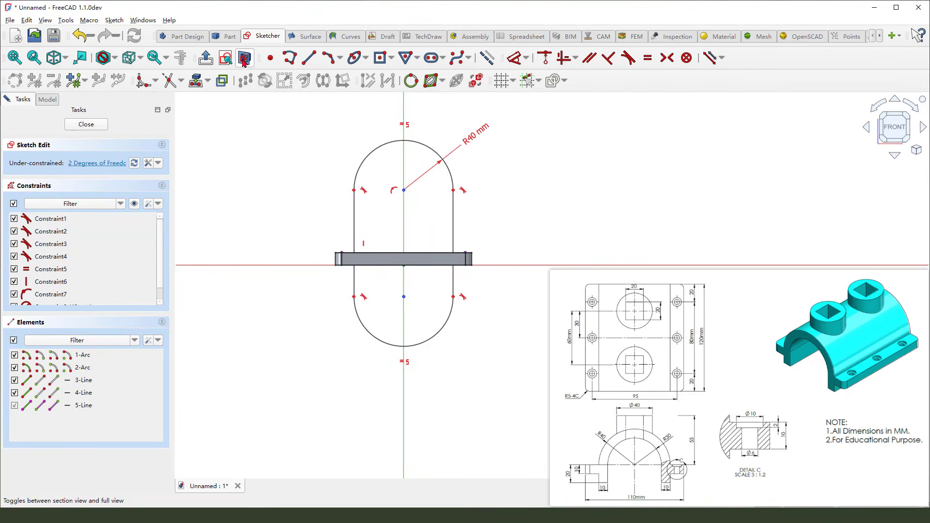
Constrain the upper arc's center point onto the projected plate edge
right_click(530, 188)
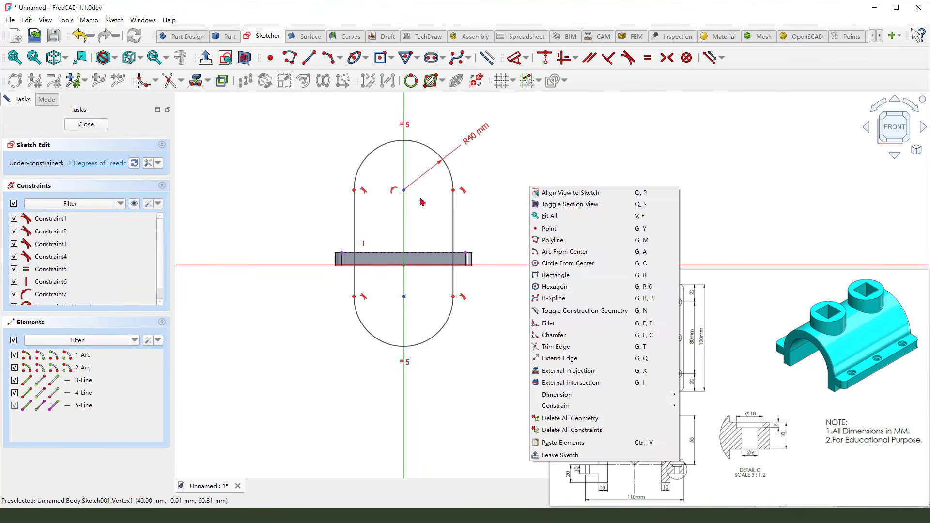
click(408, 189)
click(403, 190)
click(404, 190)
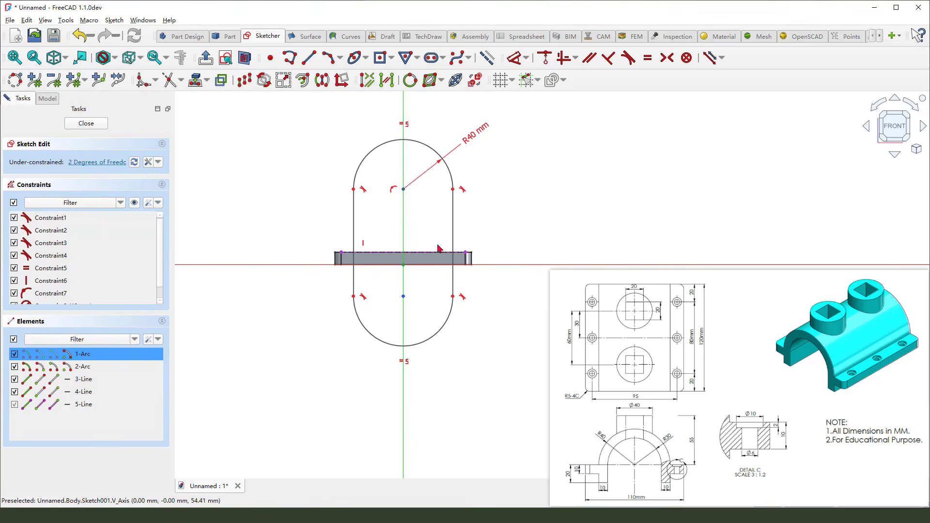
click(437, 252)
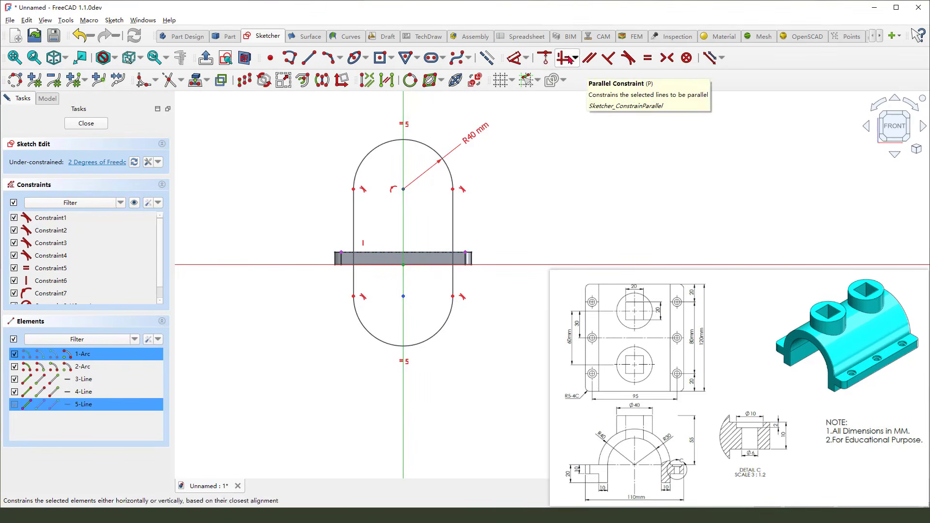
click(545, 58)
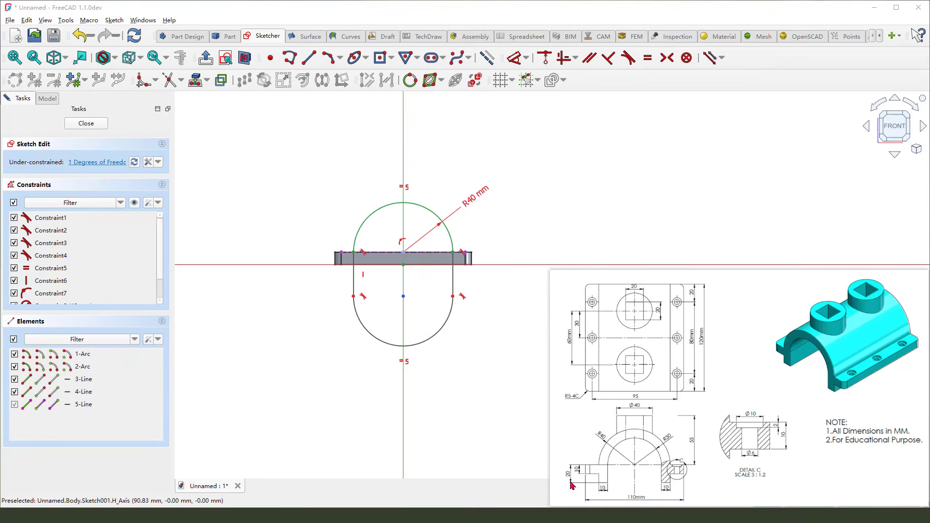
Dimension the slot's right straight side to 20 mm
mouse_move(564, 470)
mouse_down()
mouse_move(567, 486)
mouse_move(570, 476)
mouse_move(642, 467)
mouse_up()
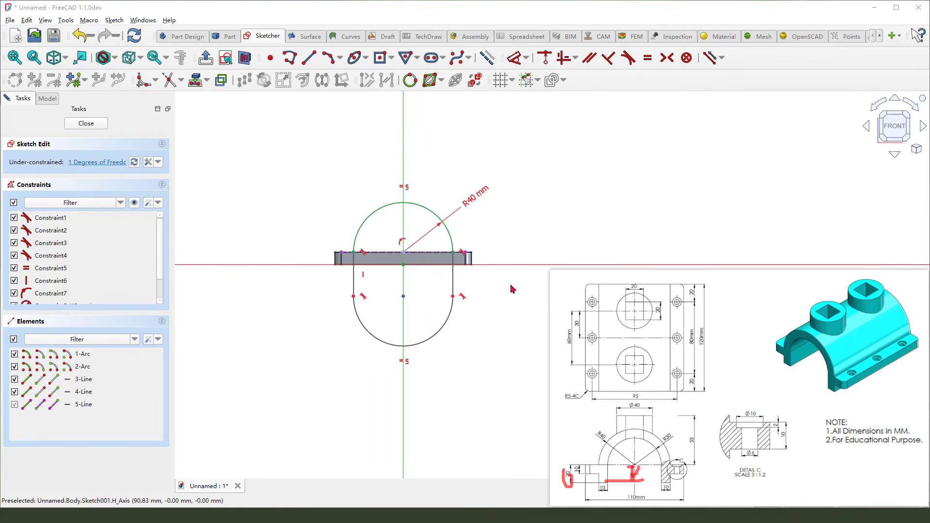
click(514, 58)
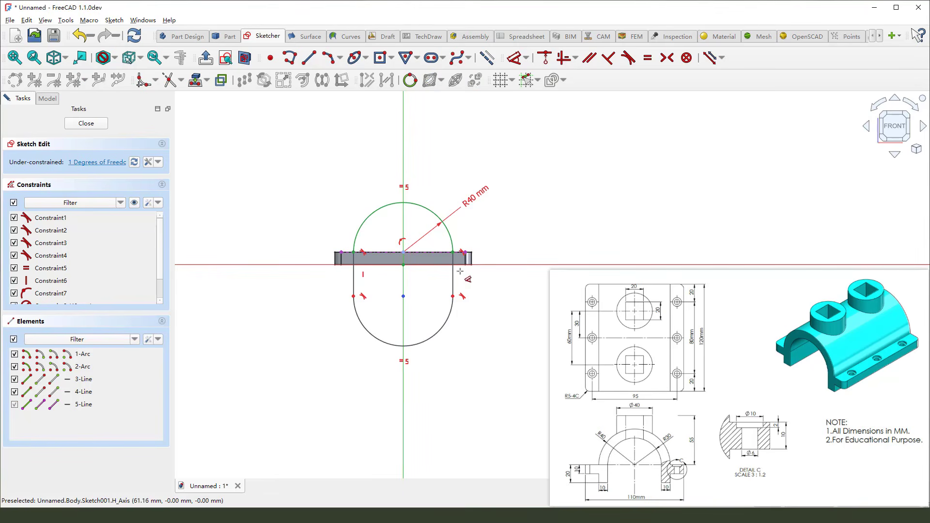
click(453, 278)
click(498, 273)
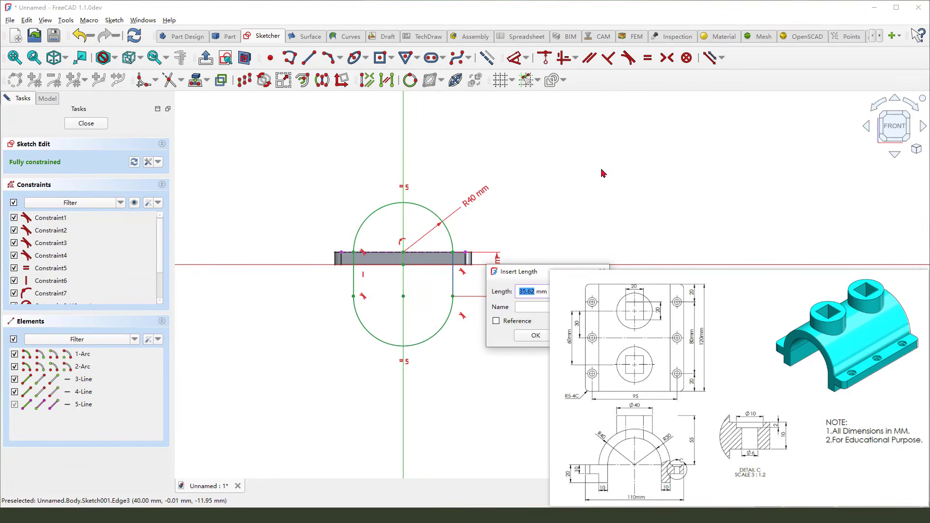
text(20)
key(Return)
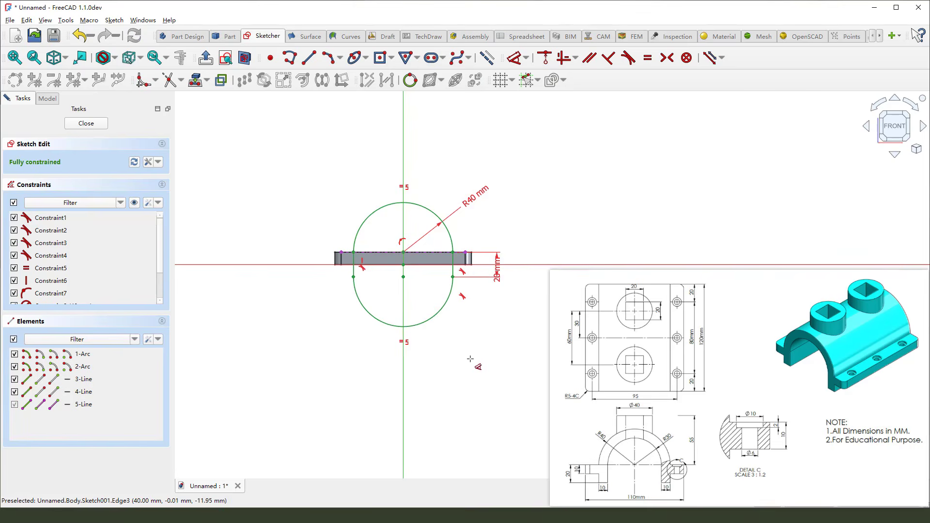
Draw a horizontal line joining the lower ends of the slot's two straight sides
scroll(473, 299, up, 1)
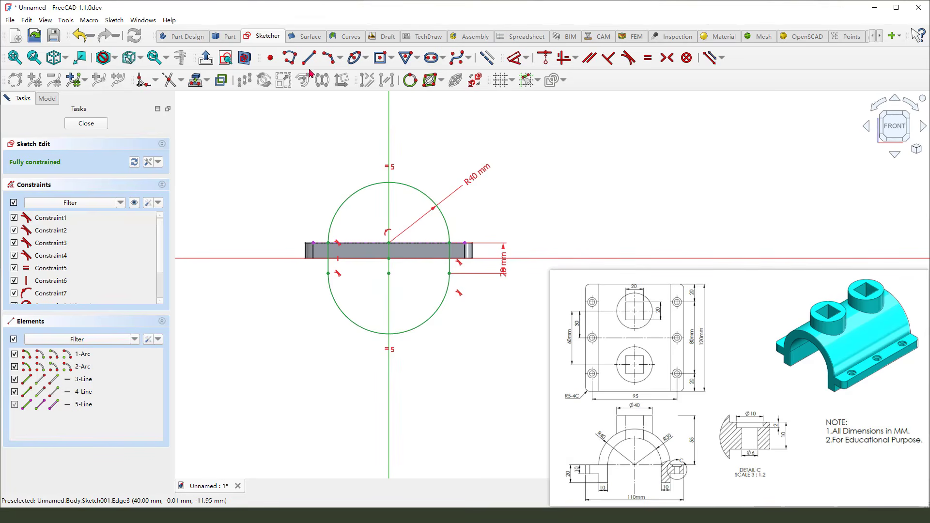
click(309, 57)
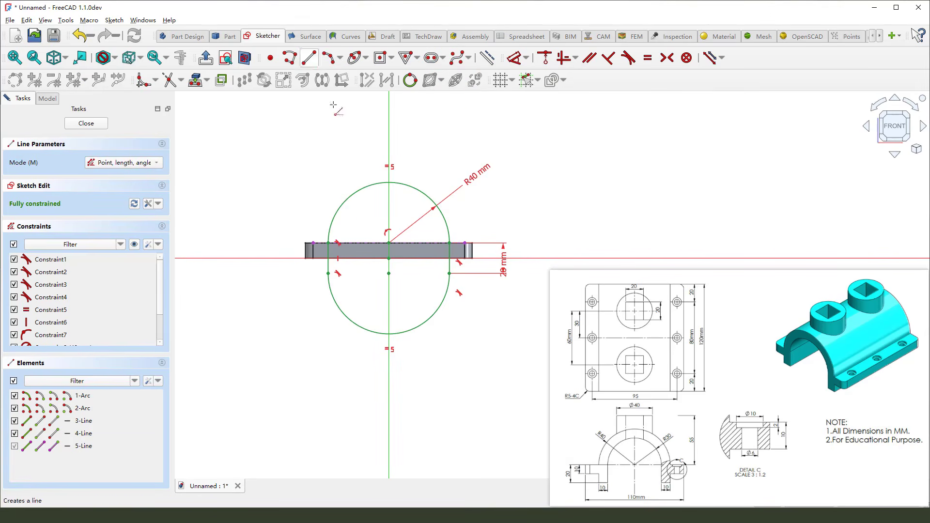
click(328, 273)
click(449, 273)
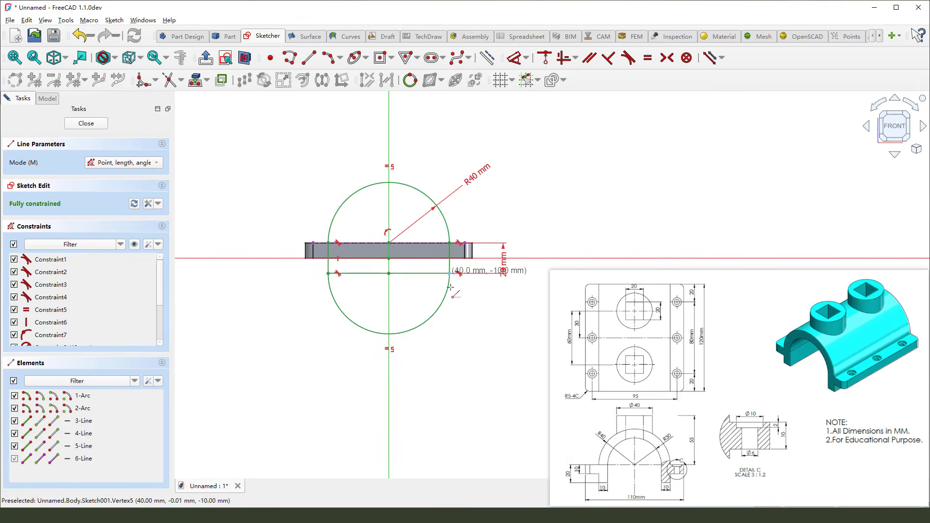
right_click(456, 356)
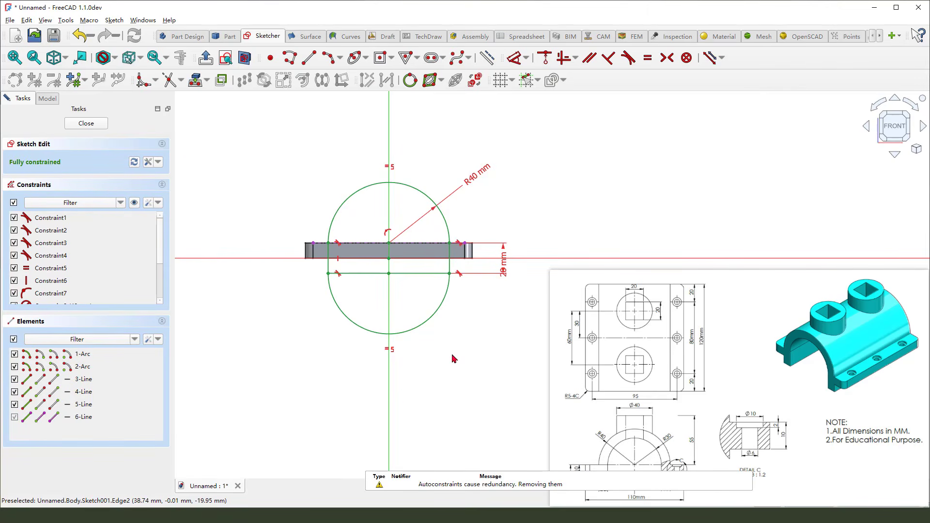
Convert the lower arc to construction geometry and close the sketch
click(443, 313)
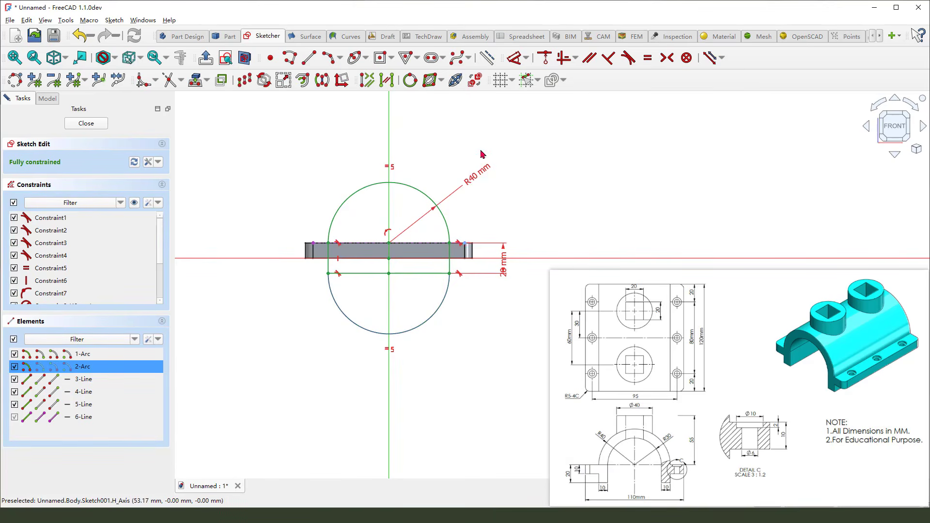
click(475, 79)
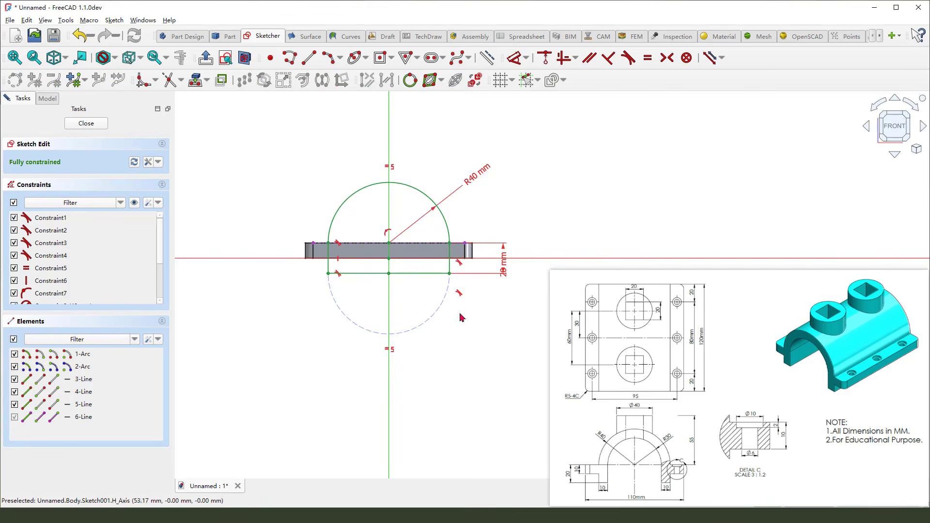
scroll(451, 225, up, 2)
scroll(380, 255, down, 2)
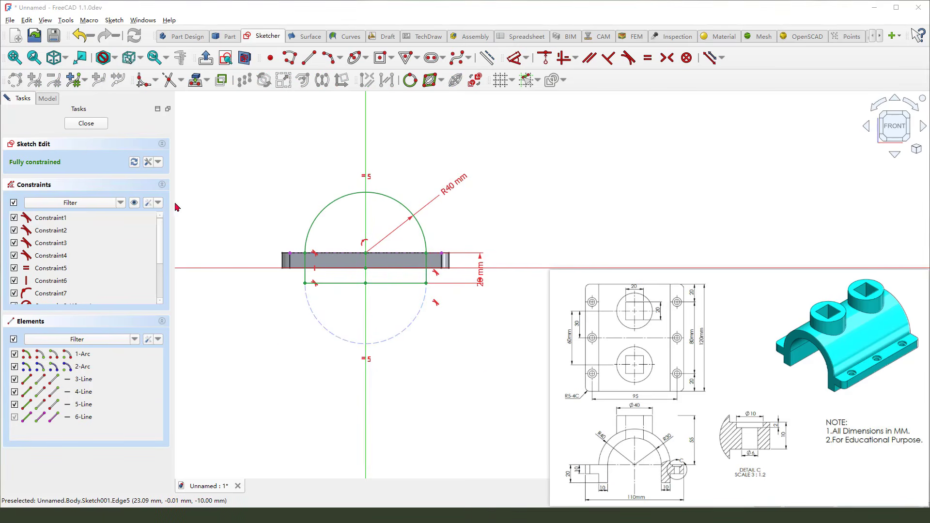
click(87, 124)
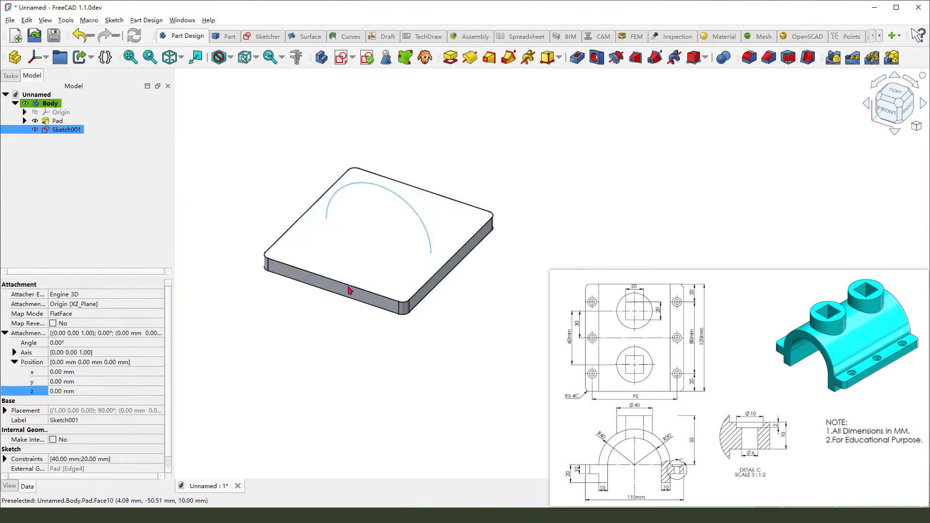
Pad the sketch in Two sided mode, with side 1 set to Up to face on the plate's front end face
click(450, 58)
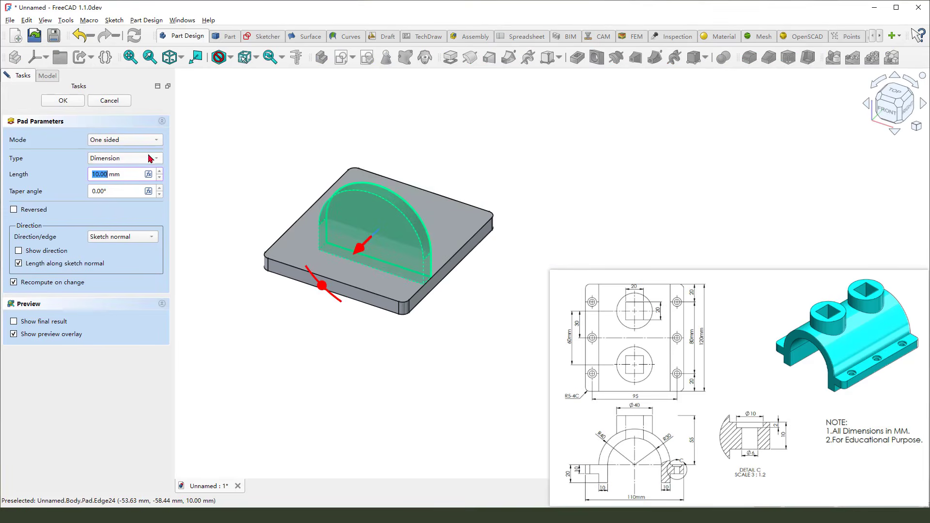
click(134, 139)
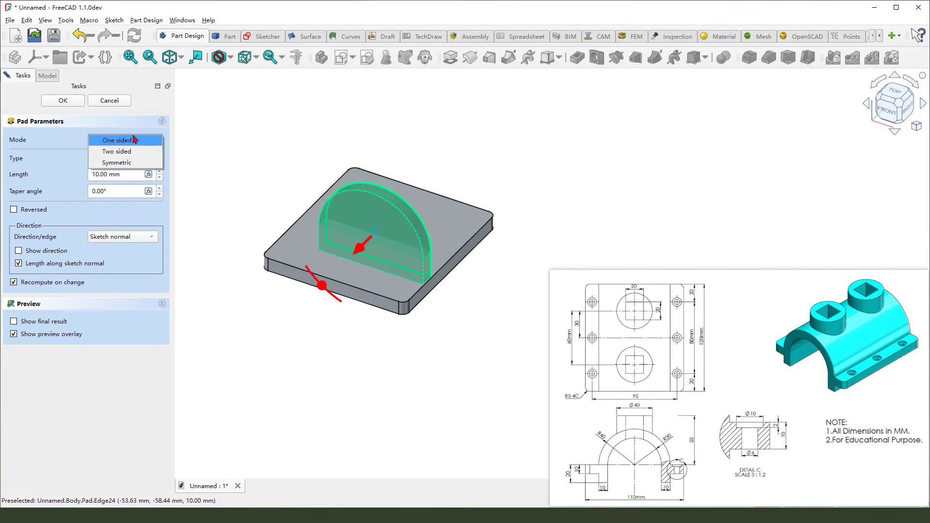
click(144, 151)
click(127, 166)
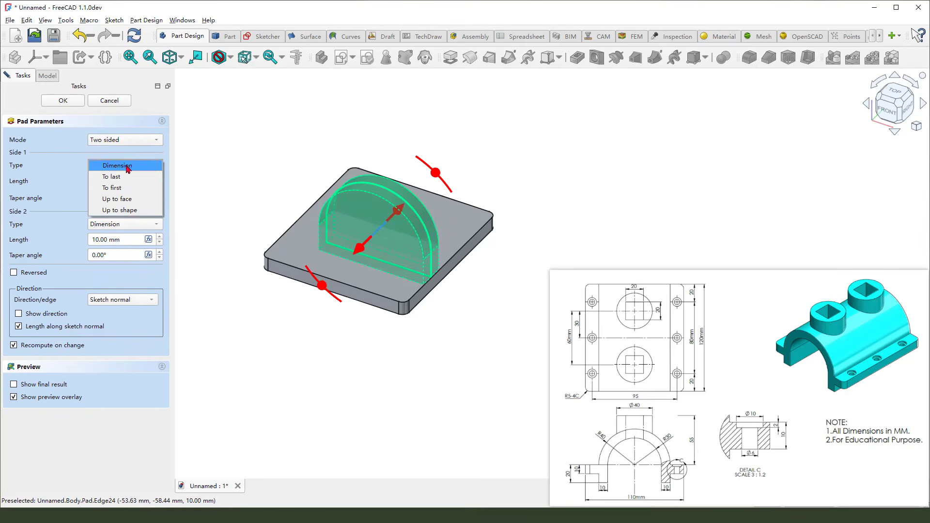
click(133, 199)
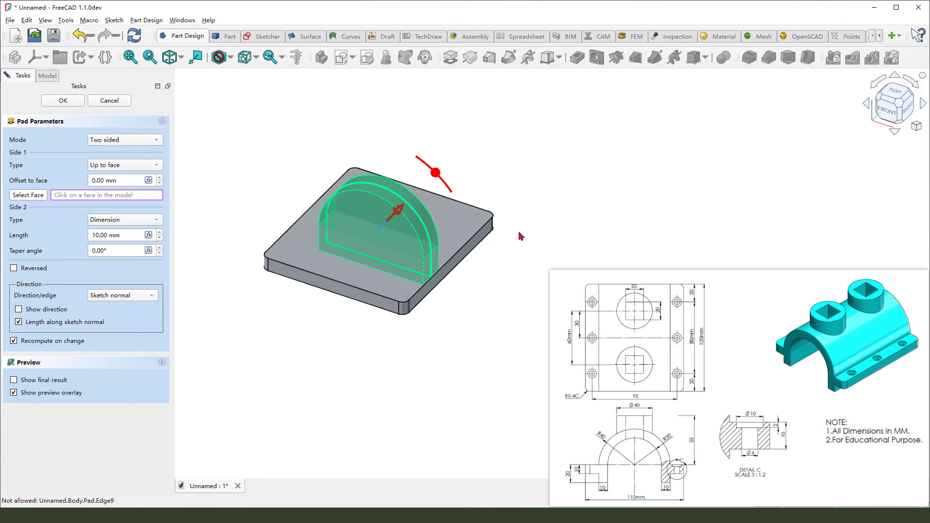
middle_drag(520, 233, 483, 248)
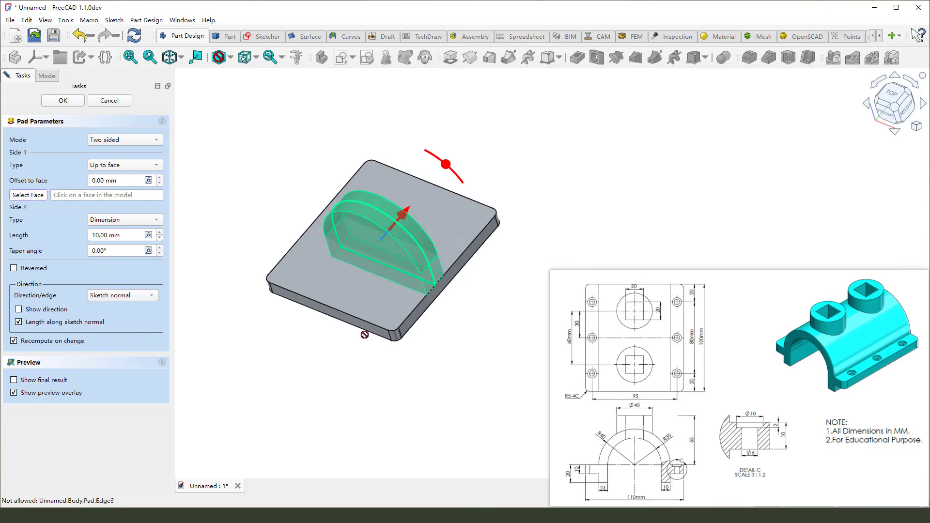
scroll(366, 322, up, 5)
click(363, 316)
scroll(363, 316, down, 8)
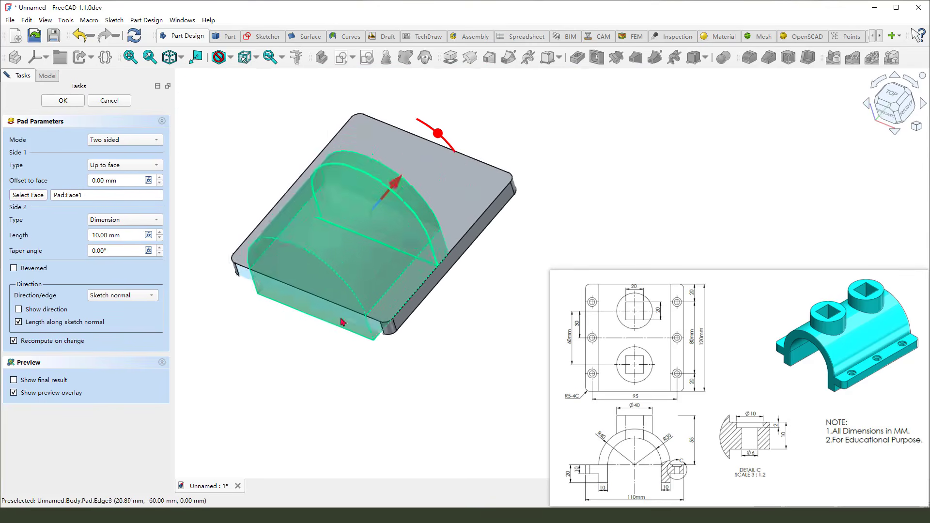
Set side 2 to Up to face on the plate's opposite end face and confirm the pad
click(130, 226)
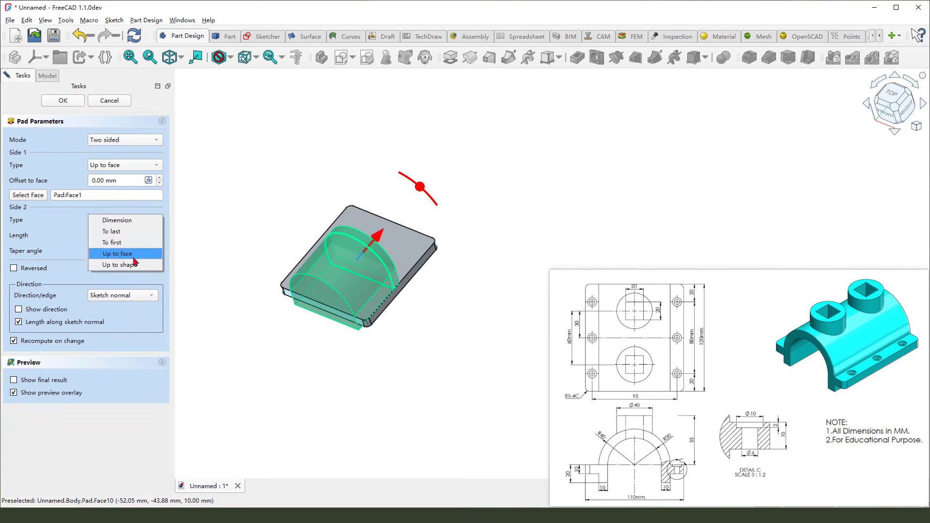
click(134, 255)
middle_drag(435, 271, 417, 218)
scroll(419, 203, up, 3)
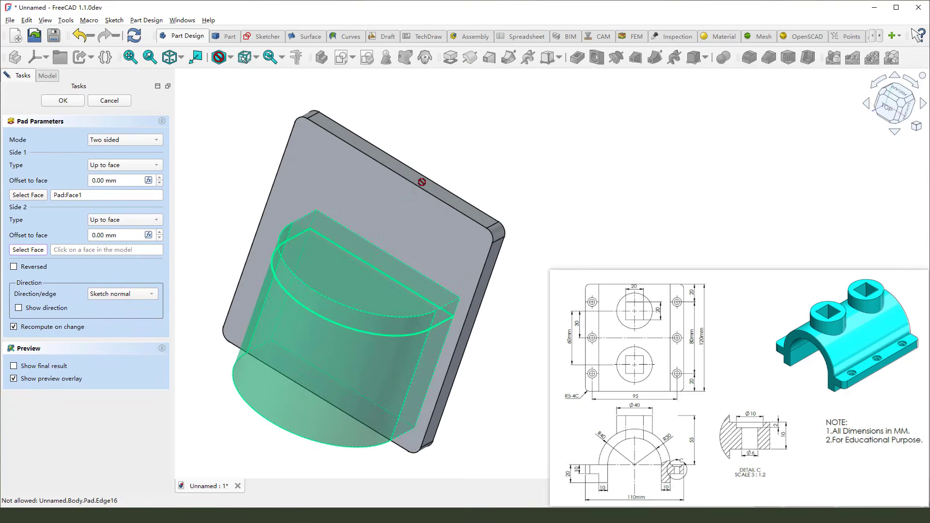
scroll(419, 180, up, 3)
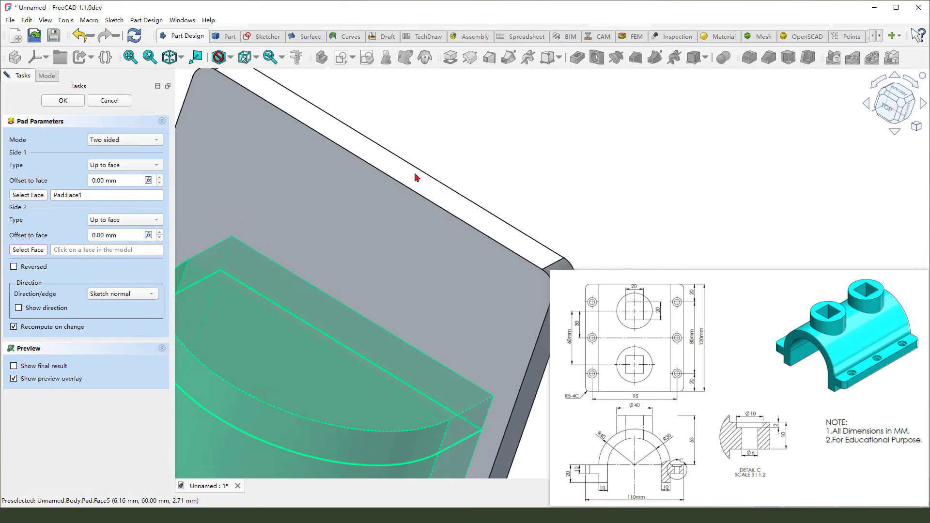
click(417, 179)
scroll(357, 204, down, 6)
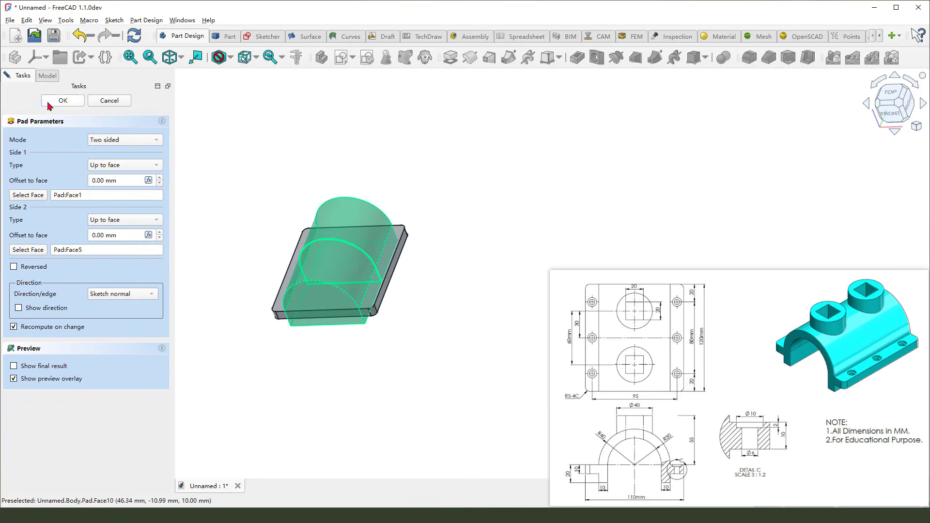
click(63, 100)
scroll(339, 291, up, 2)
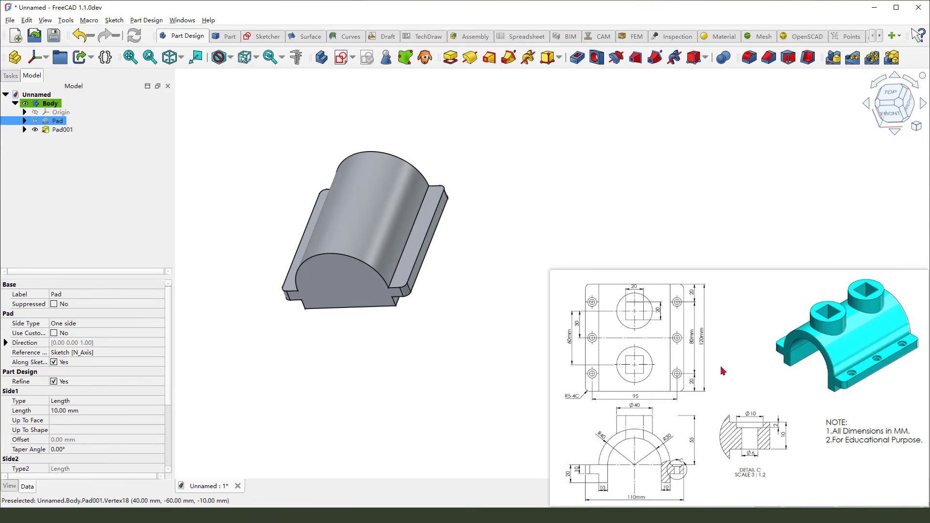
mouse_move(630, 342)
mouse_down()
mouse_move(616, 375)
mouse_move(650, 362)
mouse_move(656, 346)
mouse_up()
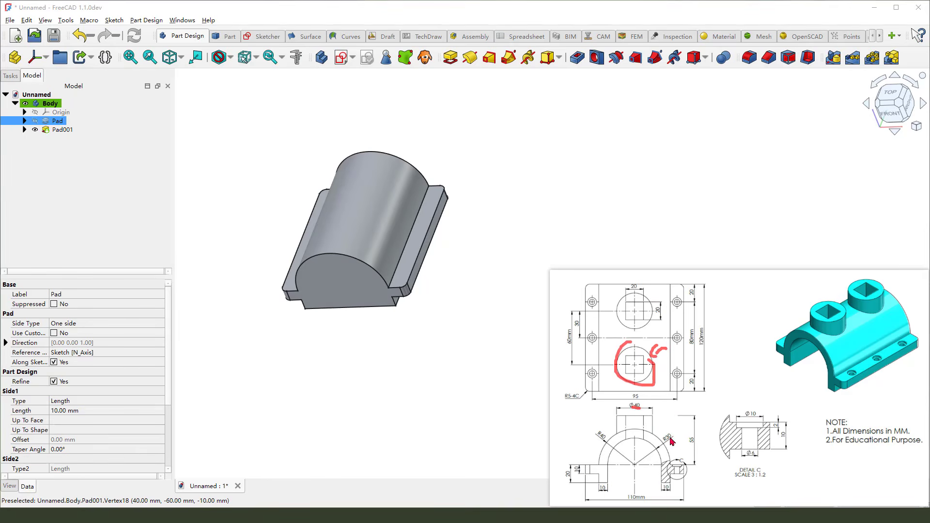
drag(692, 429, 694, 449)
drag(680, 467, 697, 468)
key(Escape)
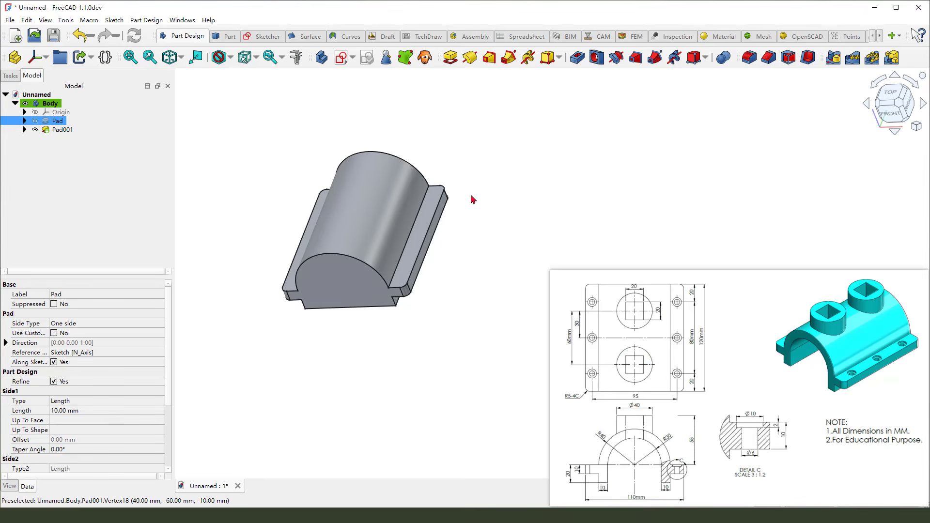
scroll(420, 242, up, 1)
key(ctrl+2)
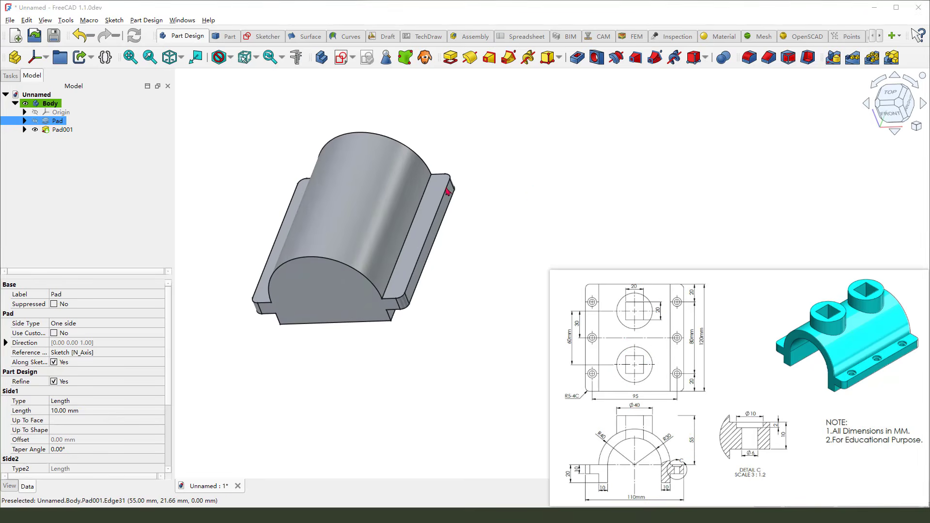
Start a new sketch on the plate's flat top face beside the half-cylinder
drag(444, 186, 422, 210)
key(Escape)
click(405, 253)
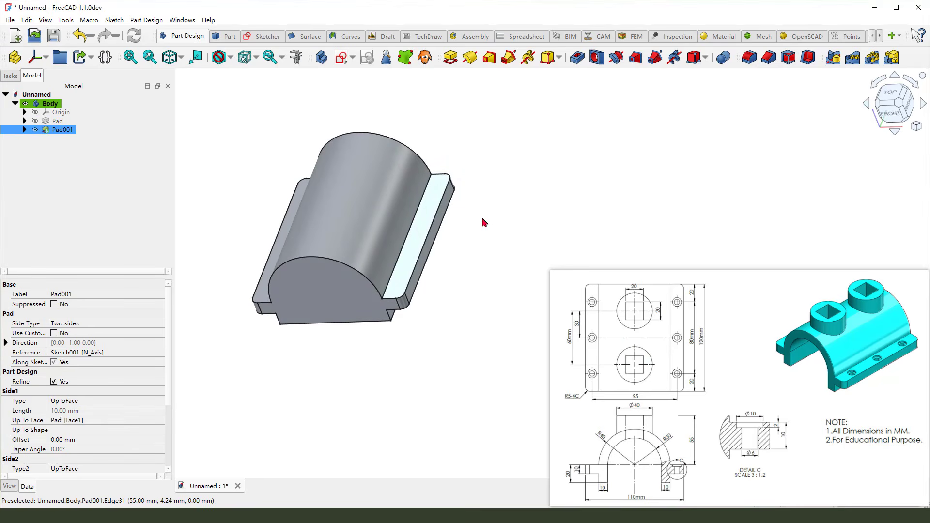
click(353, 68)
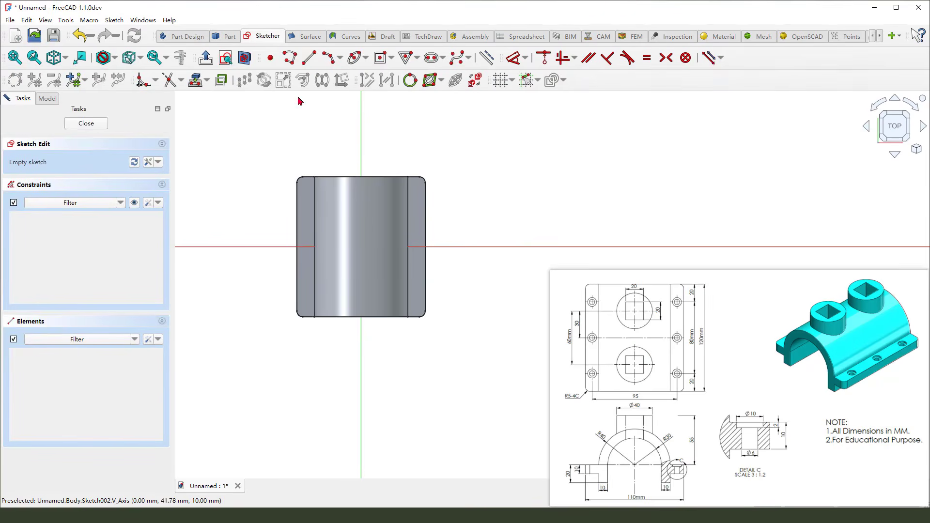
Draw a circle about 43 mm in diameter centred on the vertical axis above the origin
click(244, 58)
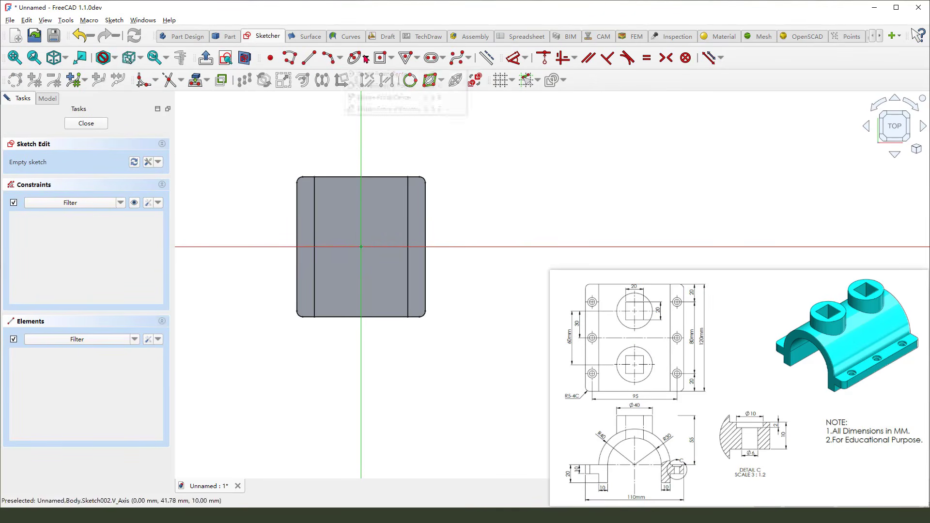
click(366, 59)
click(382, 68)
click(361, 194)
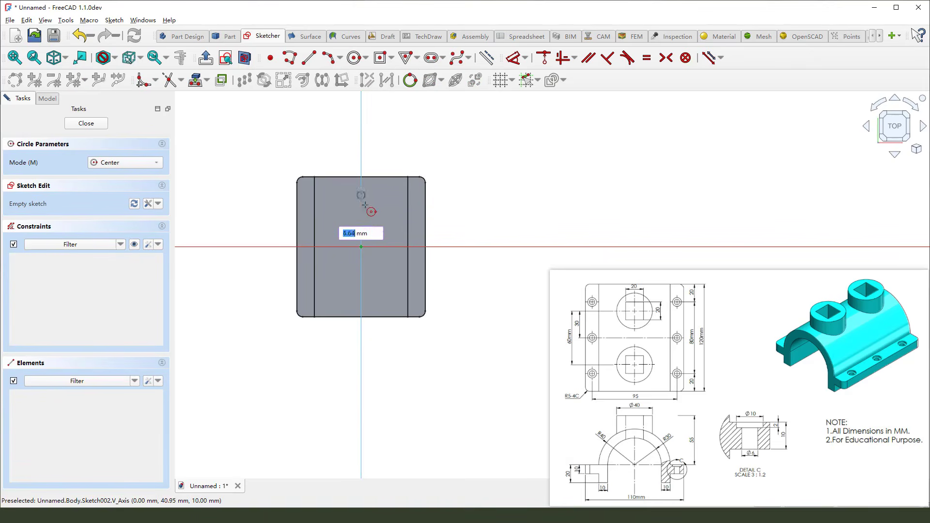
click(378, 212)
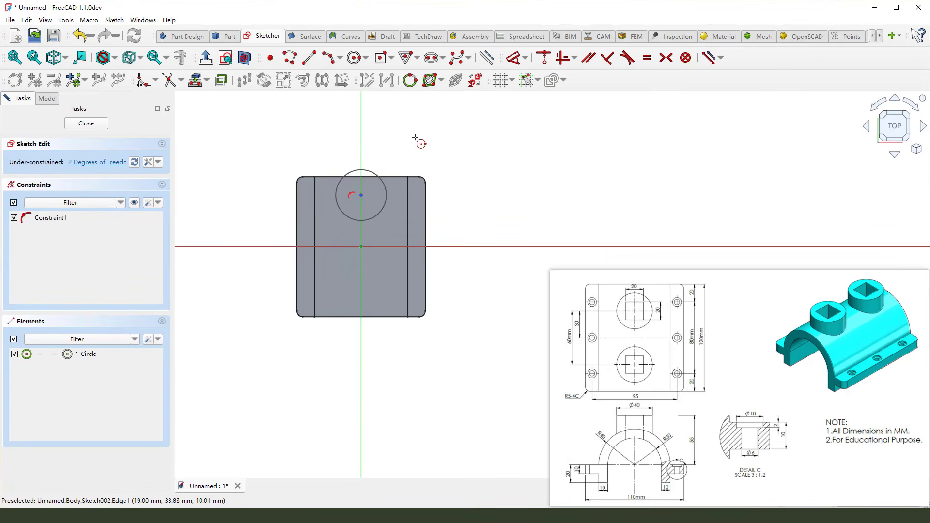
Set the circle's diameter to 40 mm
click(378, 177)
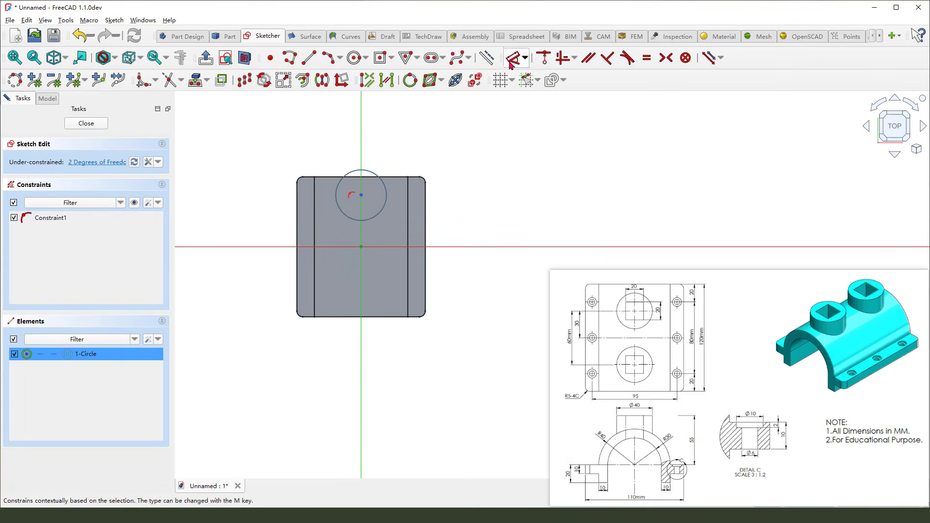
click(511, 64)
text(40)
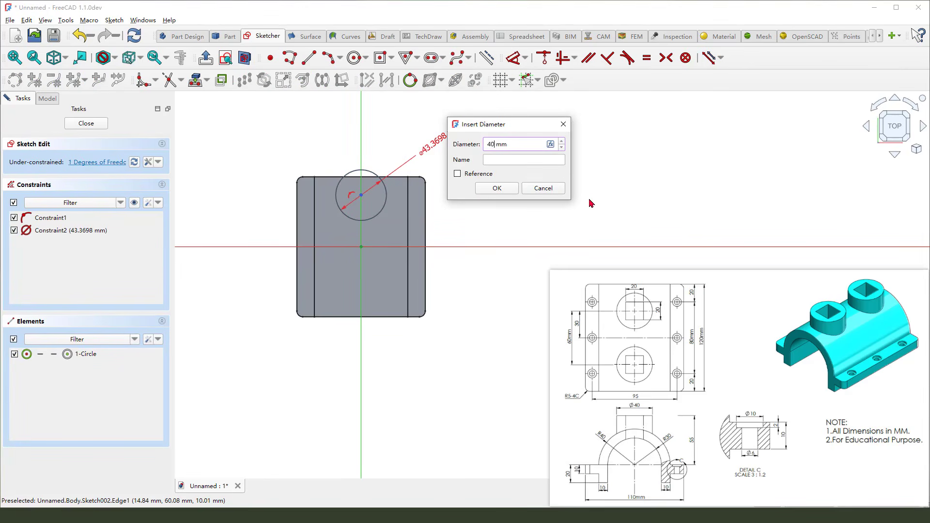
key(Return)
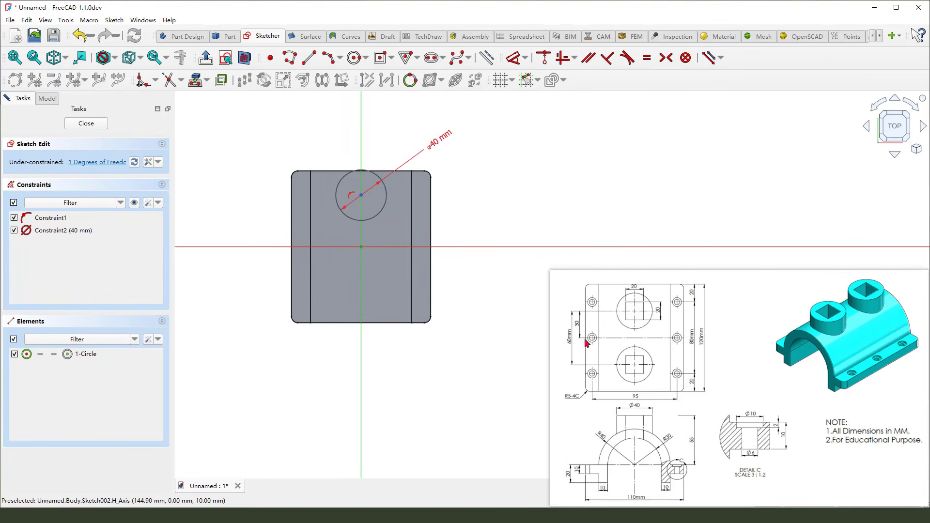
Dimension the circle centre's distance from the horizontal axis as 30 mm and close the sketch
drag(573, 334, 575, 345)
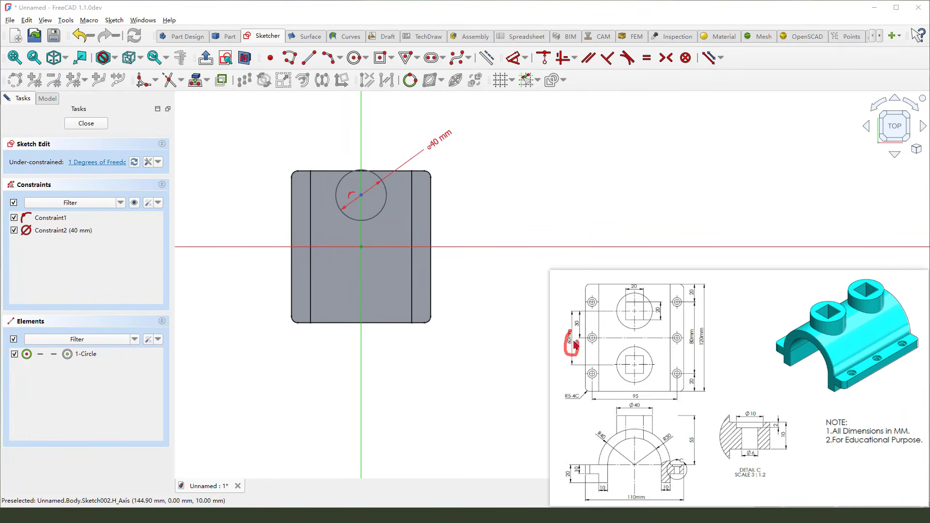
click(364, 196)
key(d)
click(459, 223)
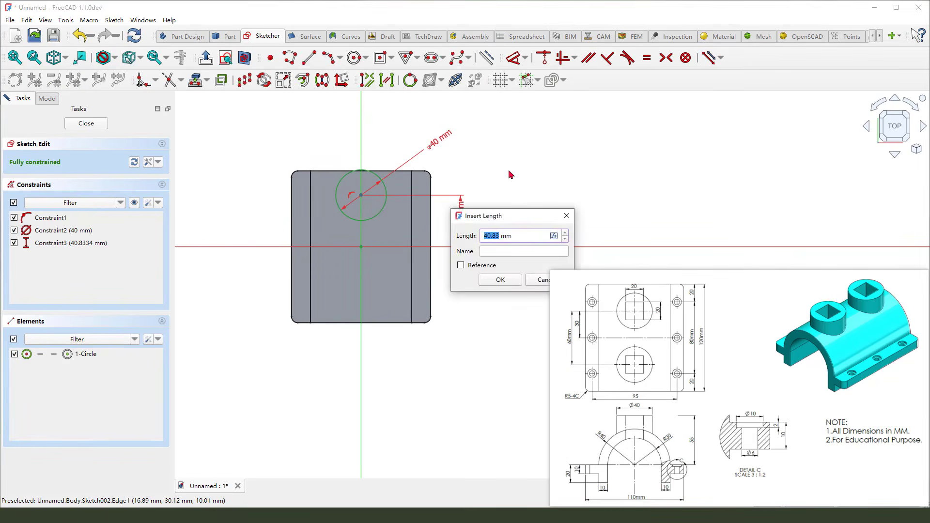
text(30)
key(Return)
key(Escape)
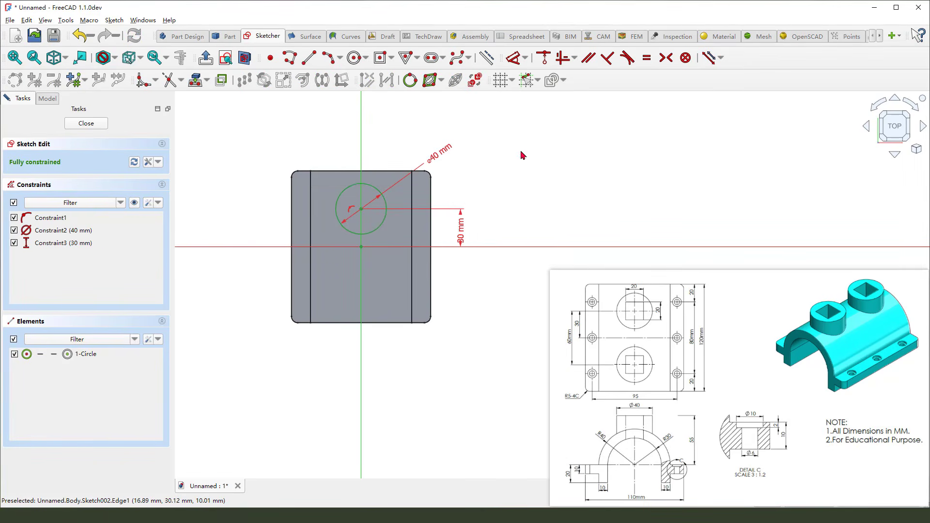
click(86, 124)
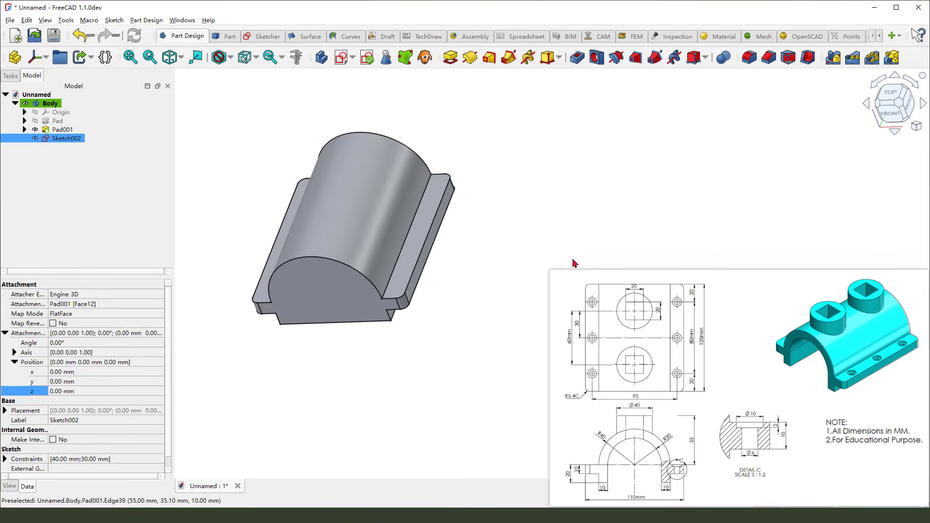
Pad the circle sketch 55 mm to form a cylindrical boss
click(450, 57)
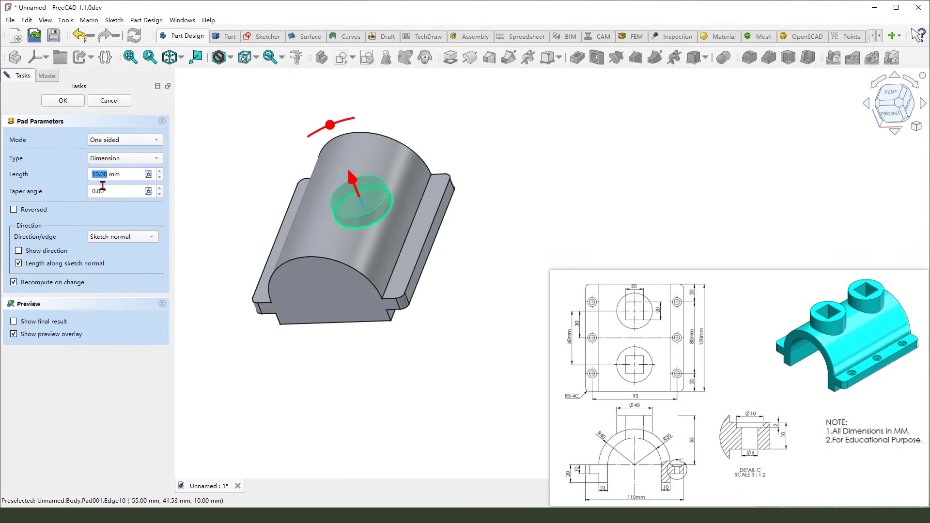
text(55)
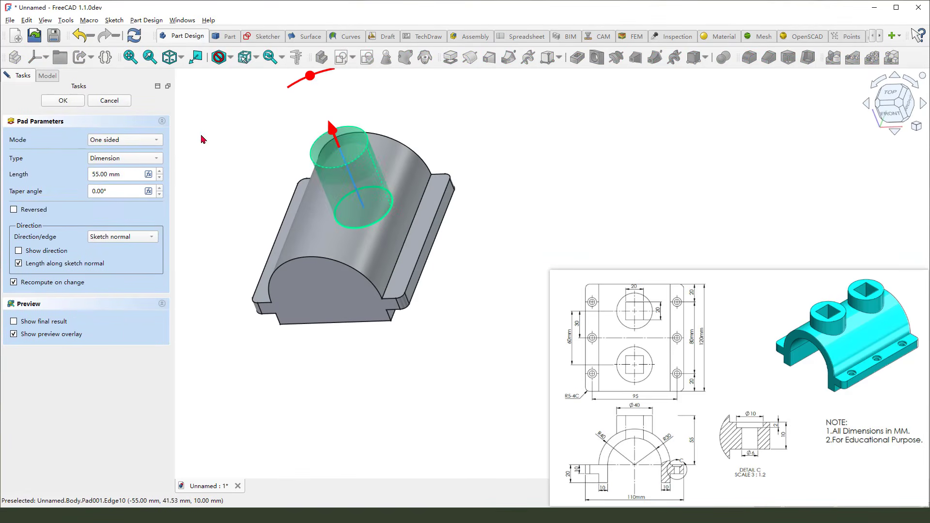
click(63, 100)
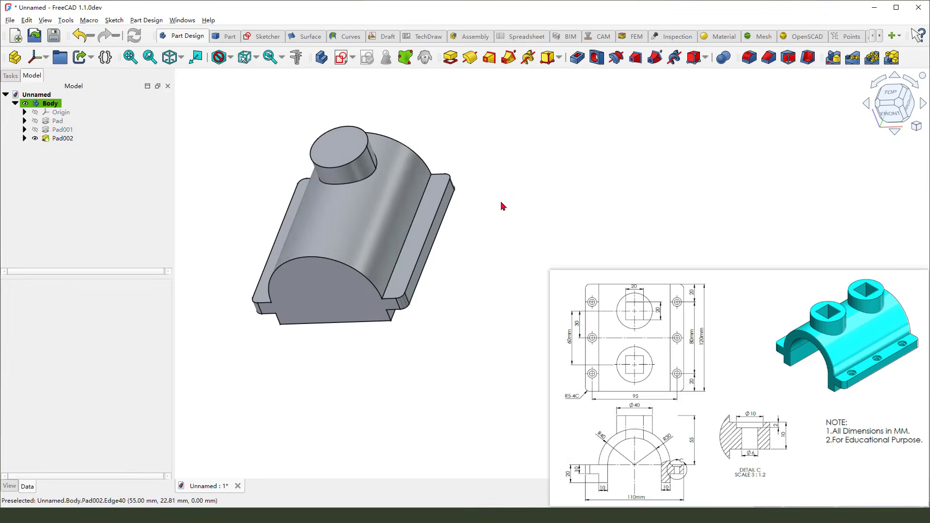
Start a new sketch on the top face of the cylindrical boss
middle_drag(501, 204, 501, 209)
scroll(414, 115, up, 2)
scroll(414, 163, down, 1)
scroll(414, 165, down, 1)
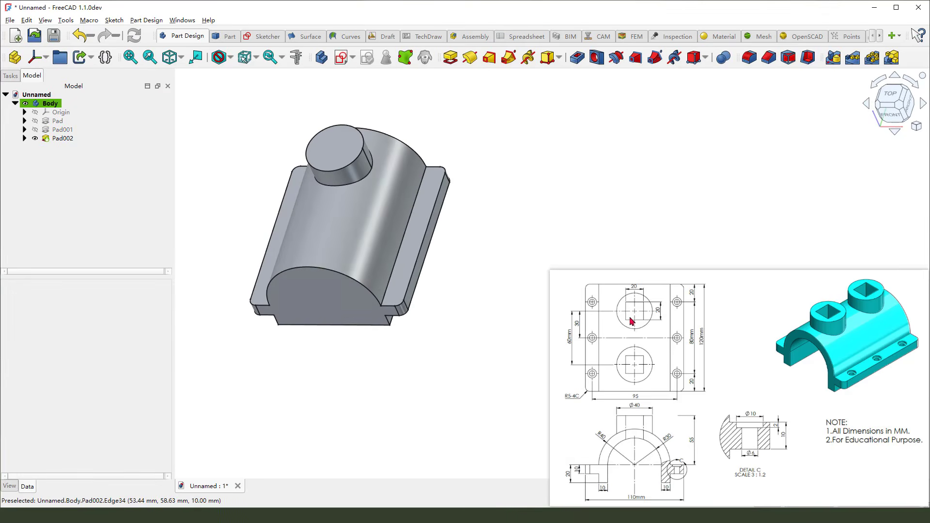
mouse_move(627, 316)
mouse_down()
mouse_move(625, 302)
mouse_move(647, 312)
mouse_move(633, 299)
mouse_move(650, 274)
mouse_up()
key(Escape)
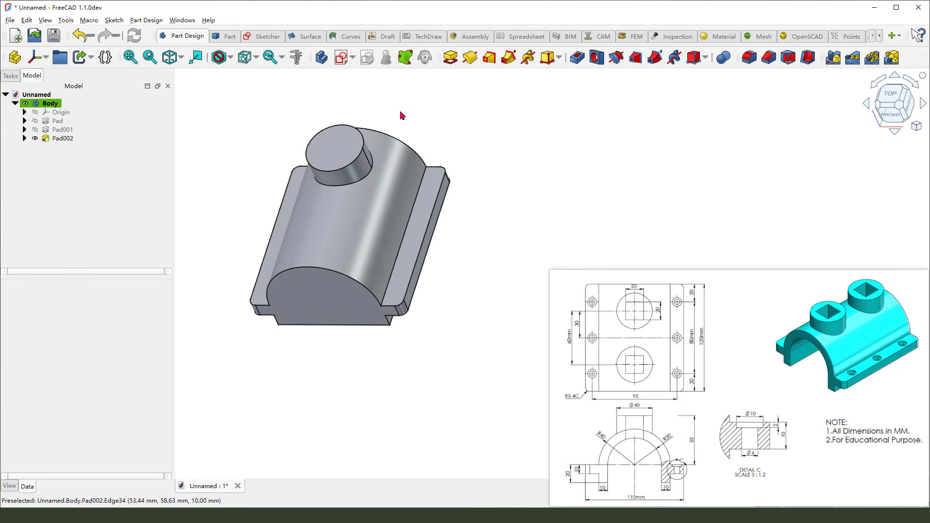
click(357, 134)
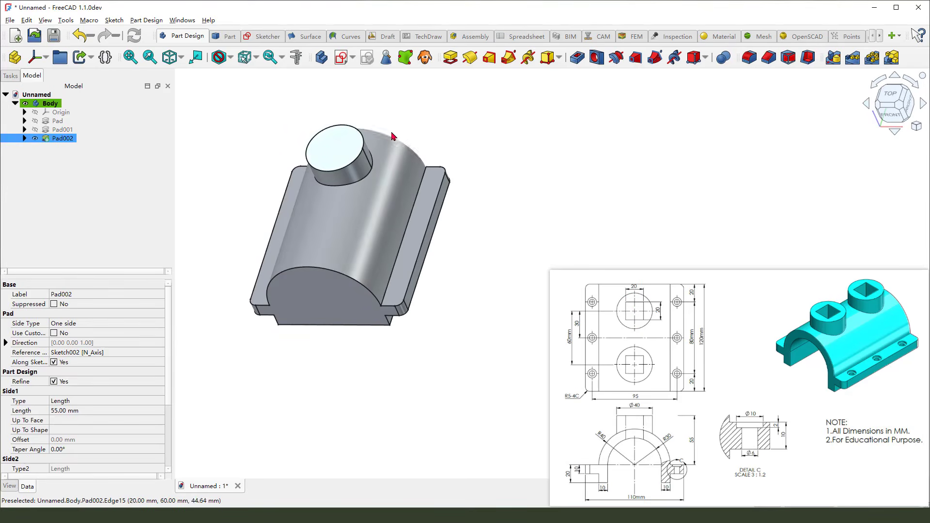
click(341, 58)
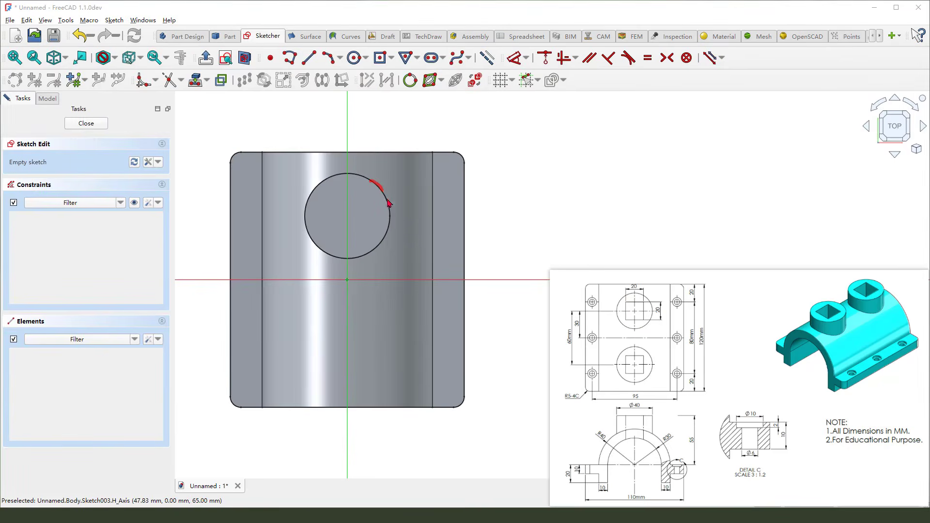
Project the boss's circular edge into the sketch and draw a centred rectangle about 20.5 mm square at its centre
click(195, 81)
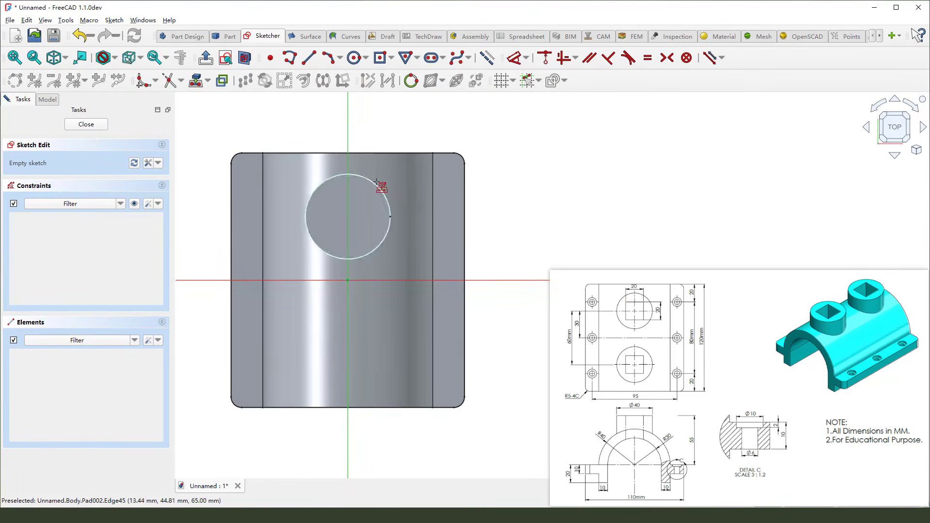
click(386, 181)
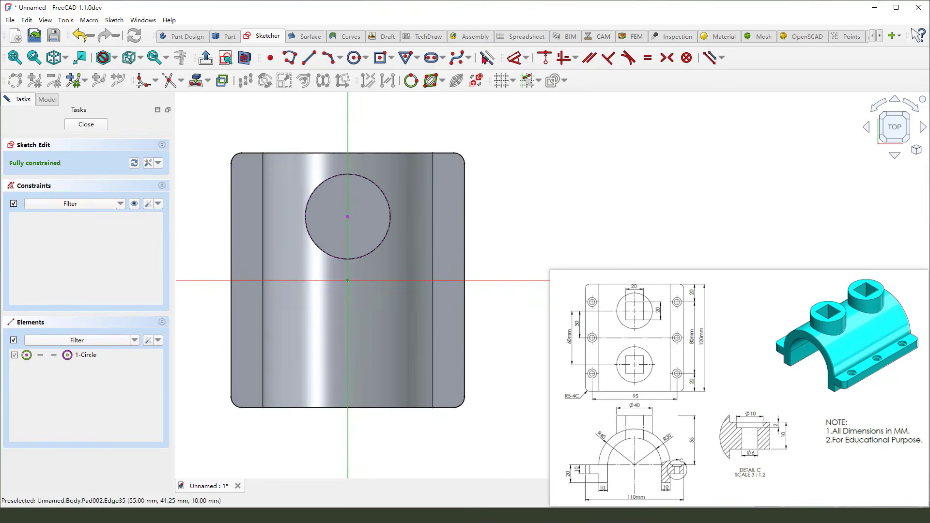
click(381, 59)
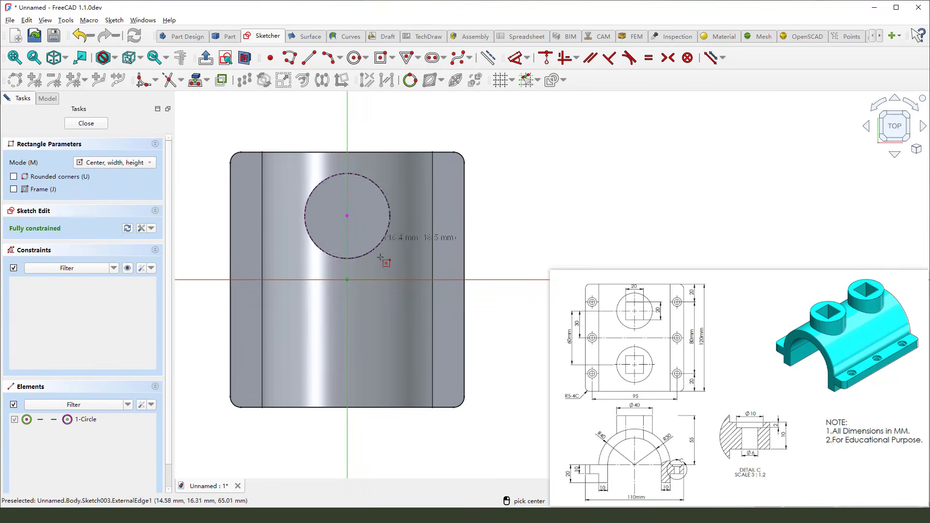
click(346, 216)
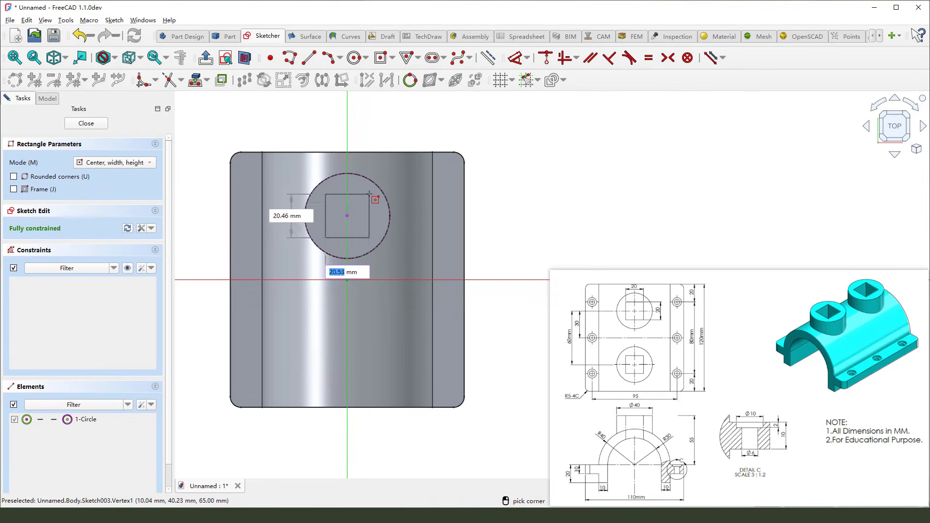
click(369, 193)
right_click(458, 129)
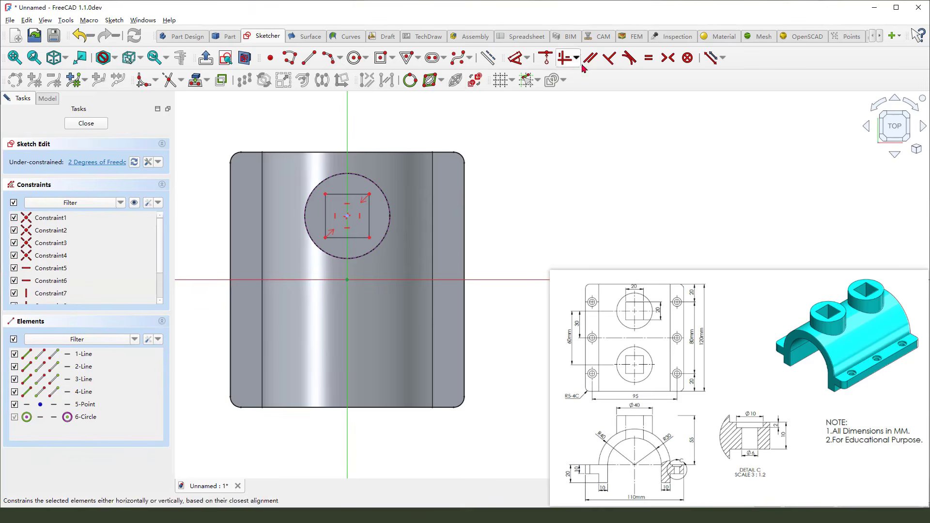
Constrain two adjacent sides of the rectangle to be equal
click(371, 216)
click(339, 194)
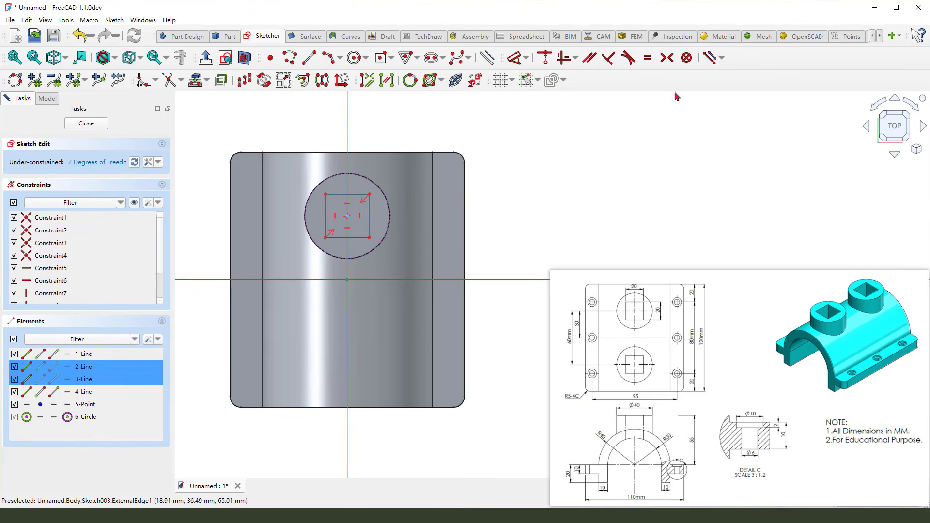
click(648, 58)
Set the rectangle's top side to 20 mm and close the sketch
click(516, 60)
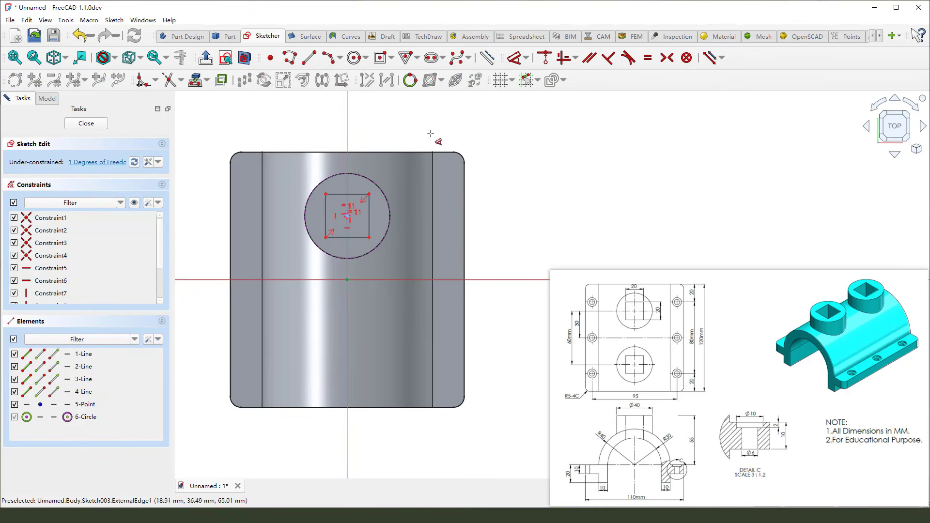
click(351, 194)
click(399, 129)
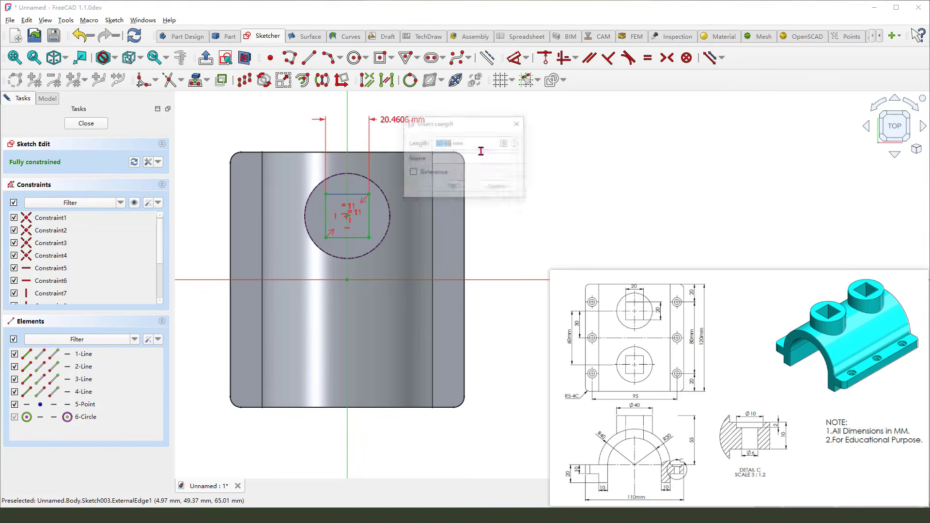
text(20)
key(Return)
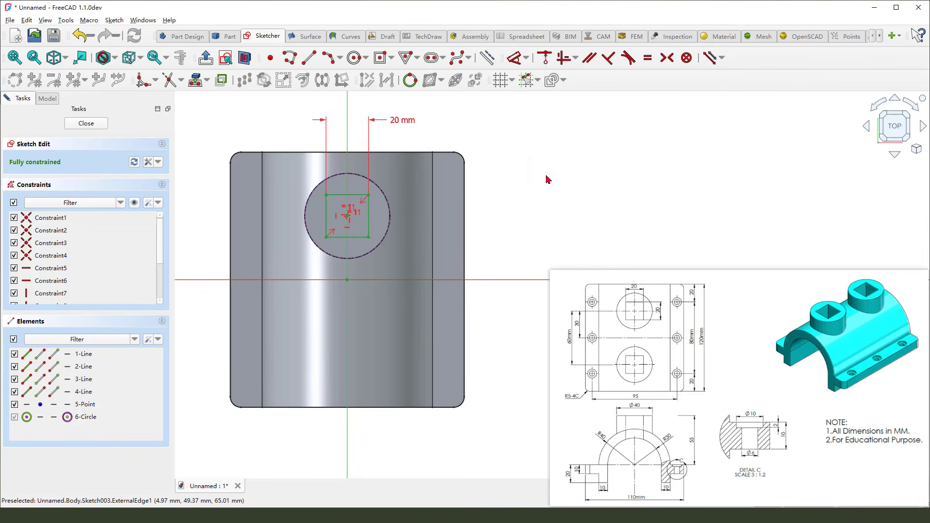
click(86, 124)
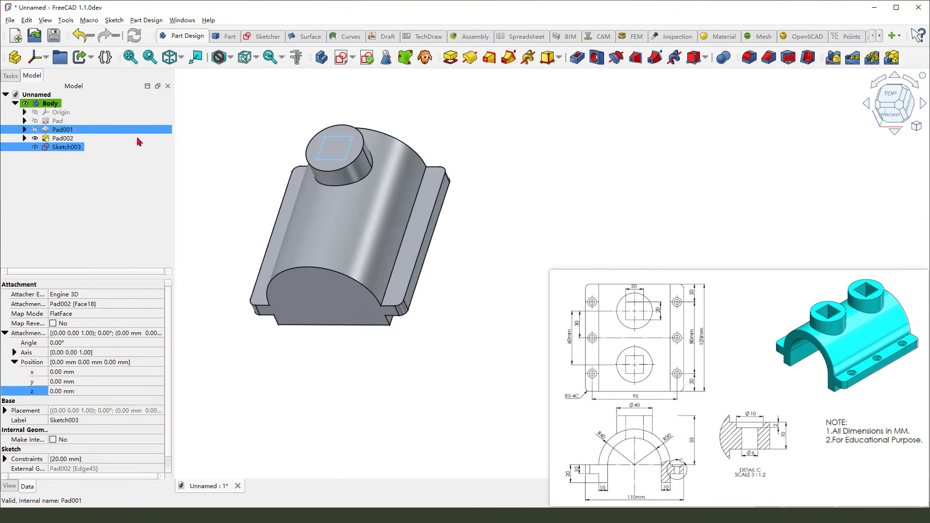
Pocket the square sketch through all
click(580, 59)
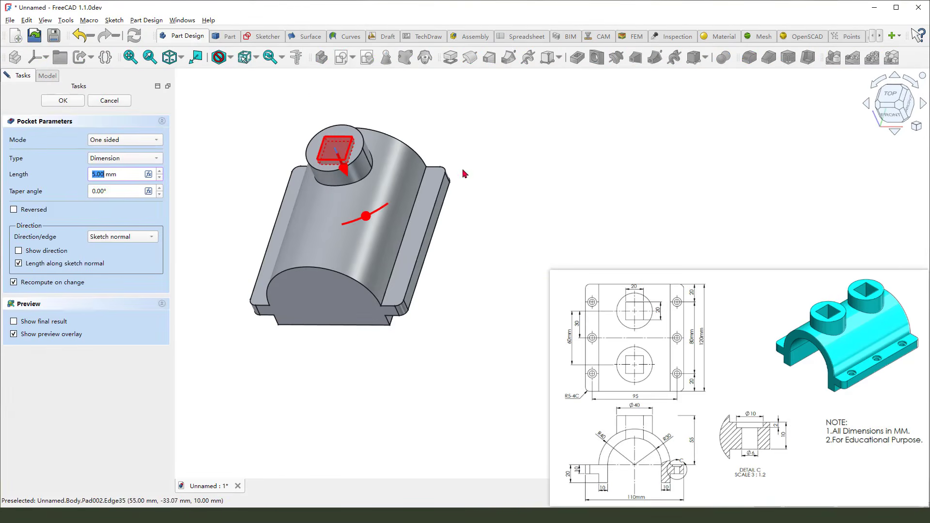
click(125, 161)
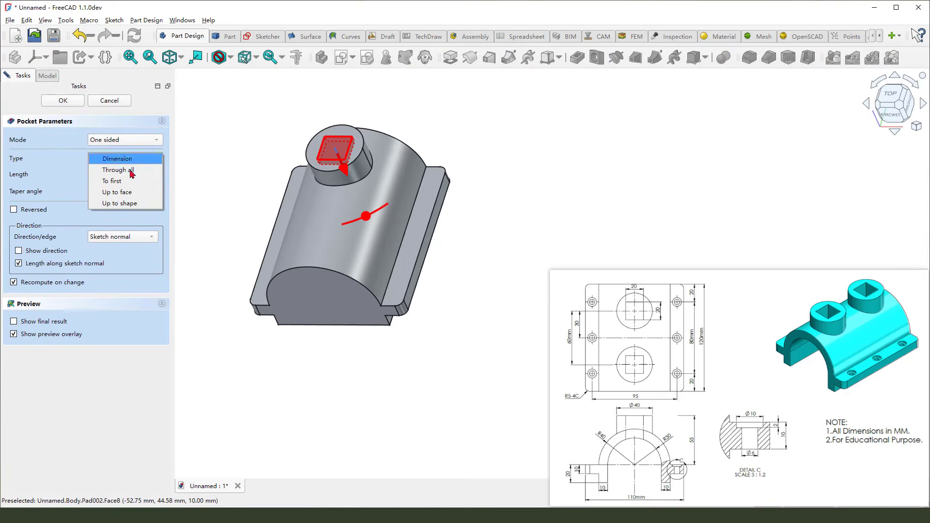
click(132, 170)
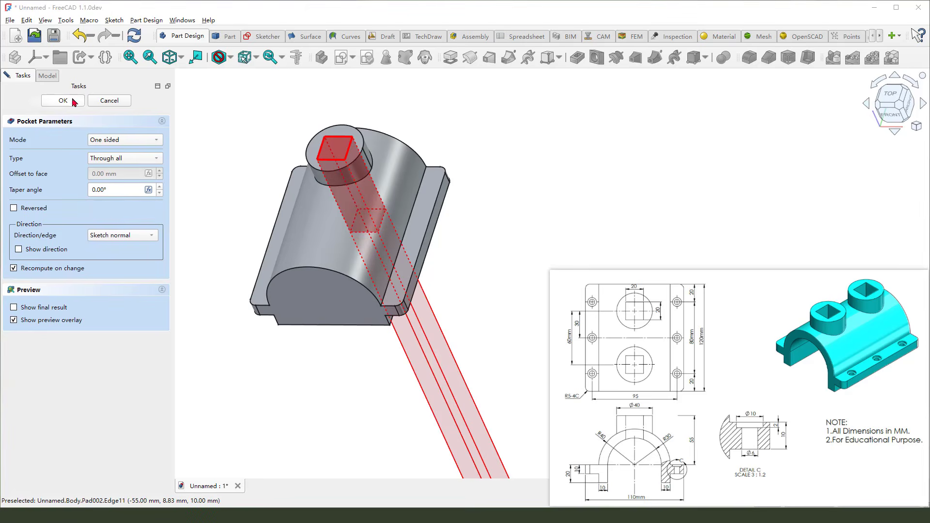
click(73, 102)
Linear-pattern the boss pad and its square pocket along the reversed Base Y-axis, 60 mm length, 2 occurrences
middle_drag(425, 270, 444, 241)
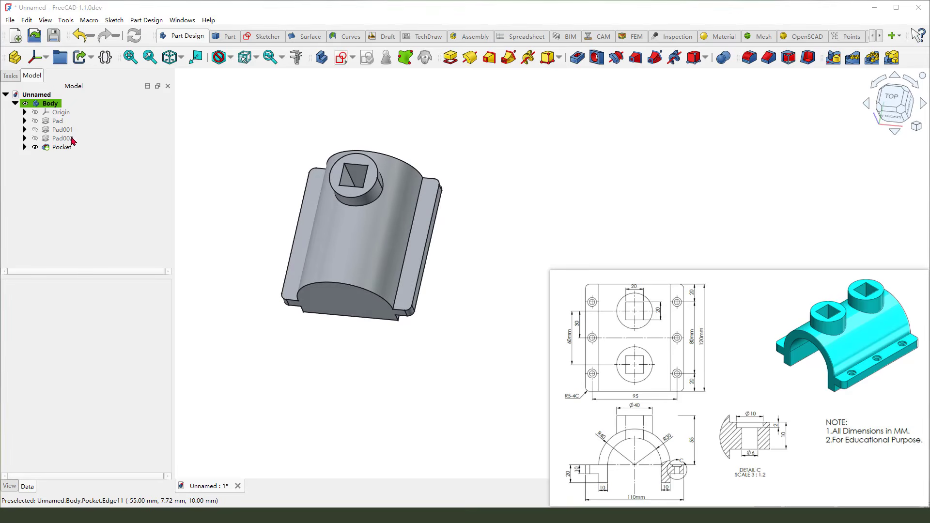
drag(51, 144, 84, 152)
click(80, 147)
click(75, 139)
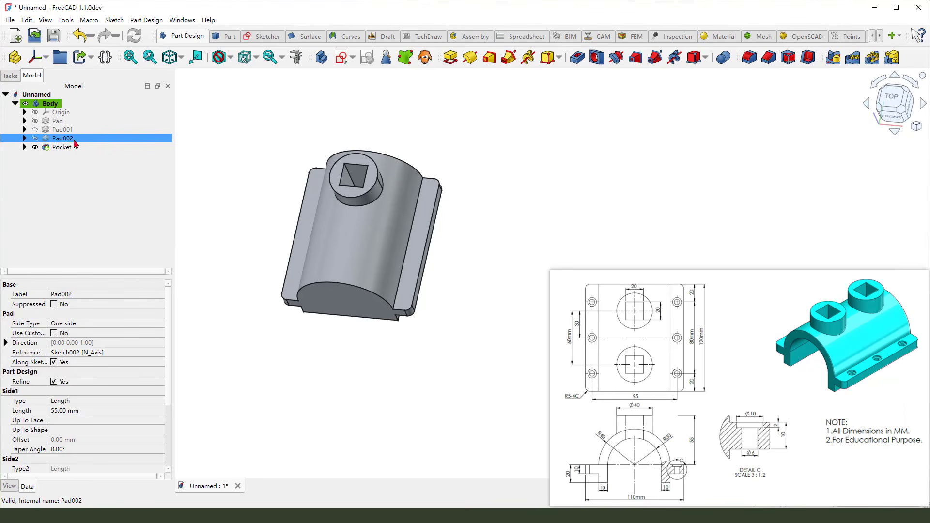
ctrl+click(70, 147)
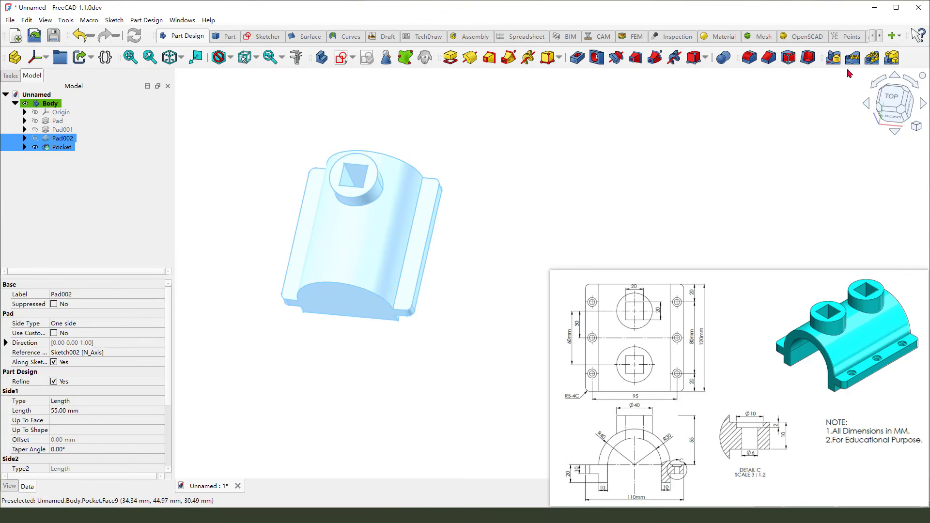
click(851, 64)
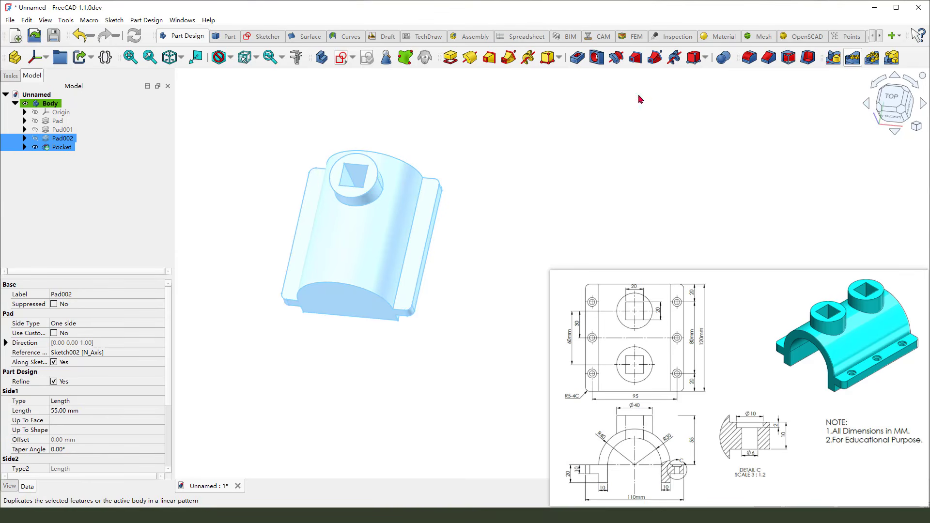
scroll(318, 156, down, 2)
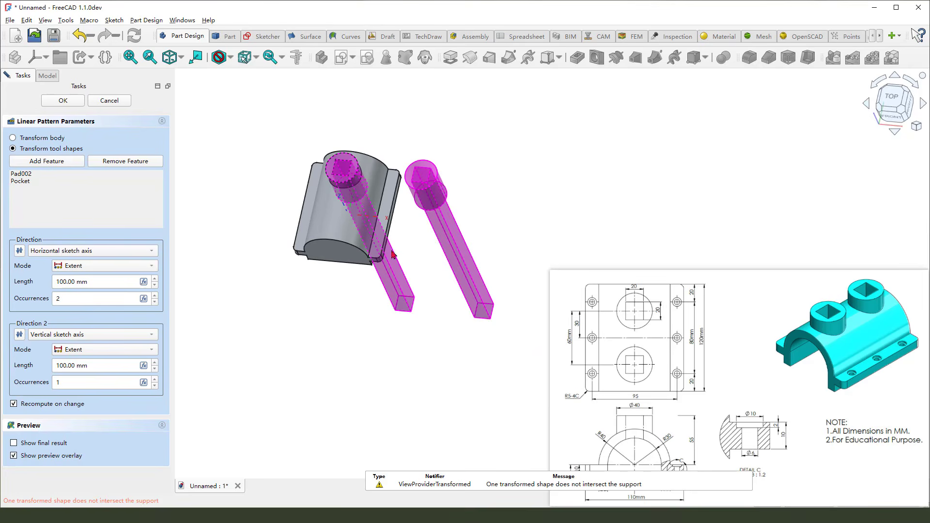
click(118, 252)
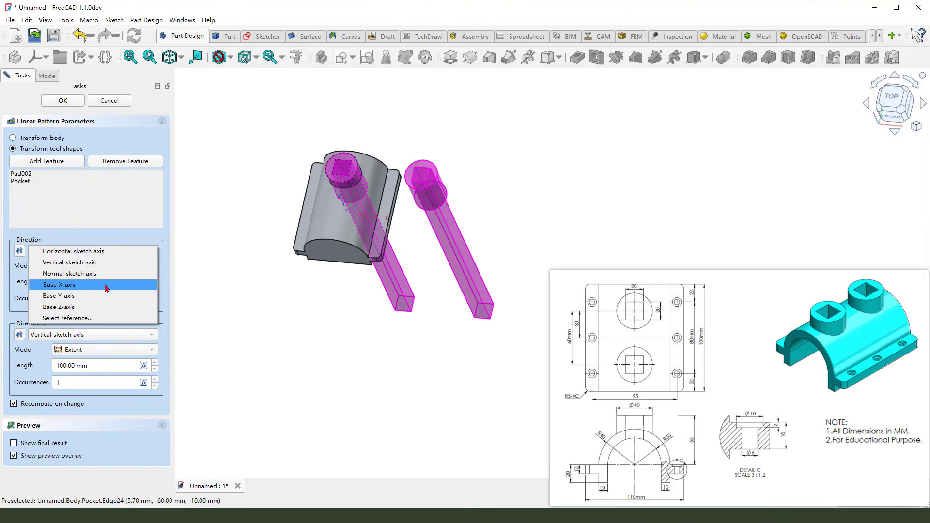
click(94, 296)
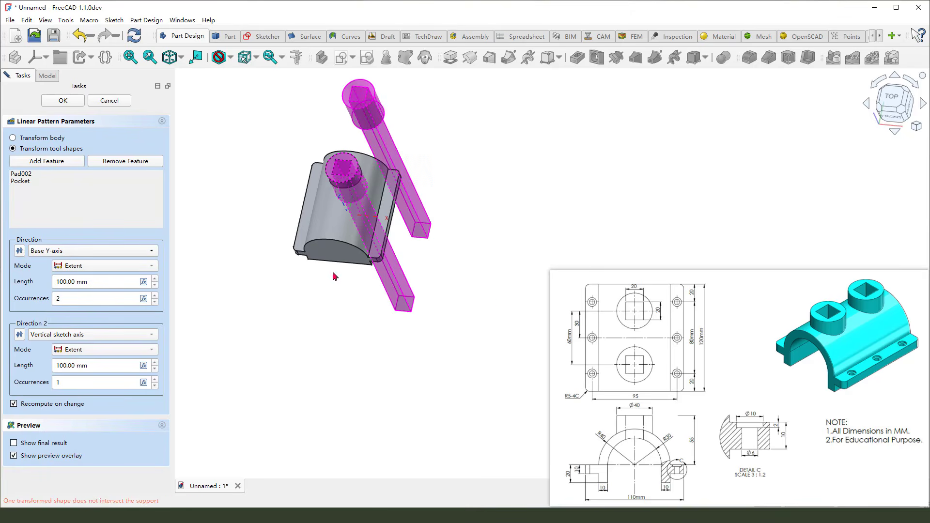
click(21, 254)
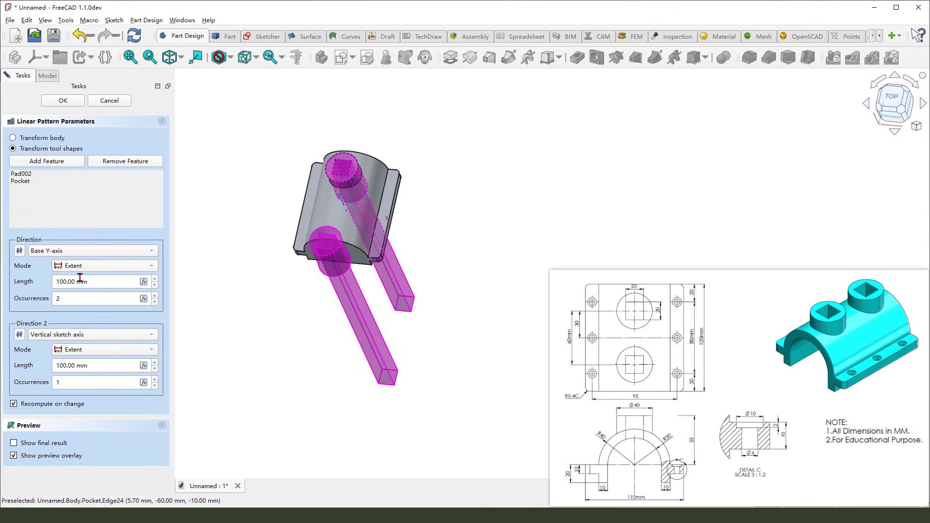
drag(79, 280, 43, 278)
text(6)
click(216, 311)
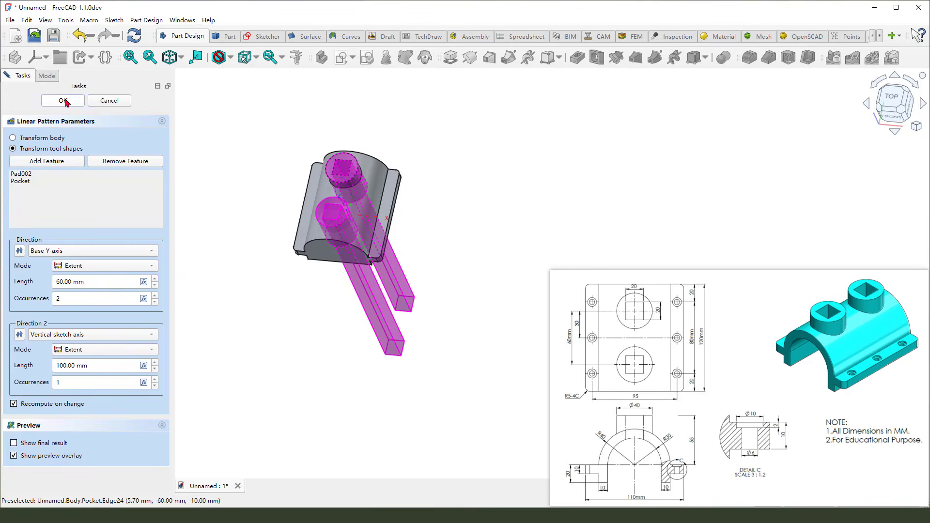
click(63, 100)
Create a new sketch on the XZ plane and switch to section view
middle_drag(474, 209, 458, 261)
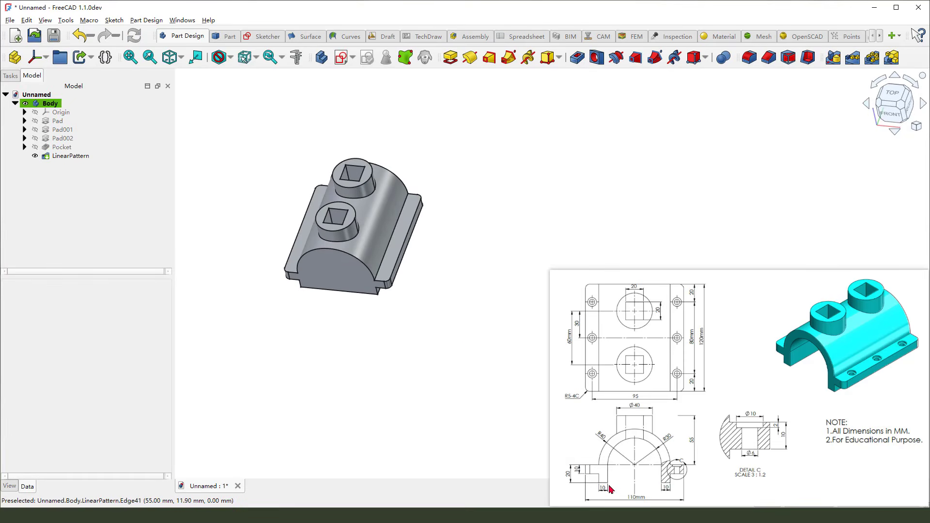
mouse_move(609, 489)
mouse_down()
mouse_move(644, 438)
mouse_move(653, 482)
mouse_move(618, 466)
mouse_up()
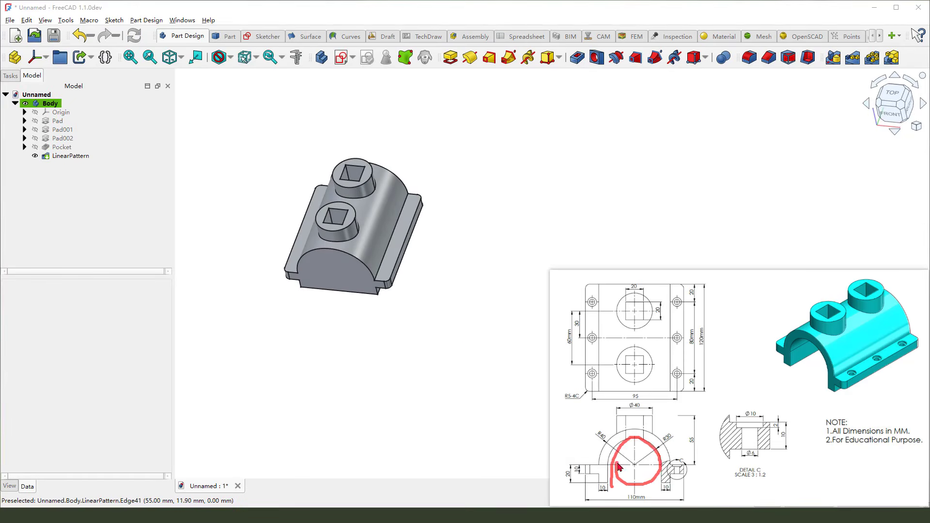
click(342, 57)
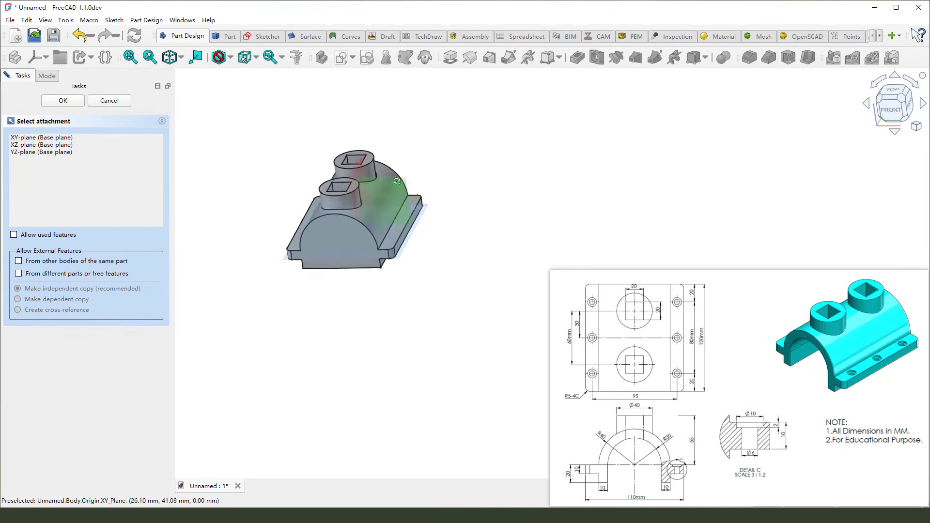
click(405, 179)
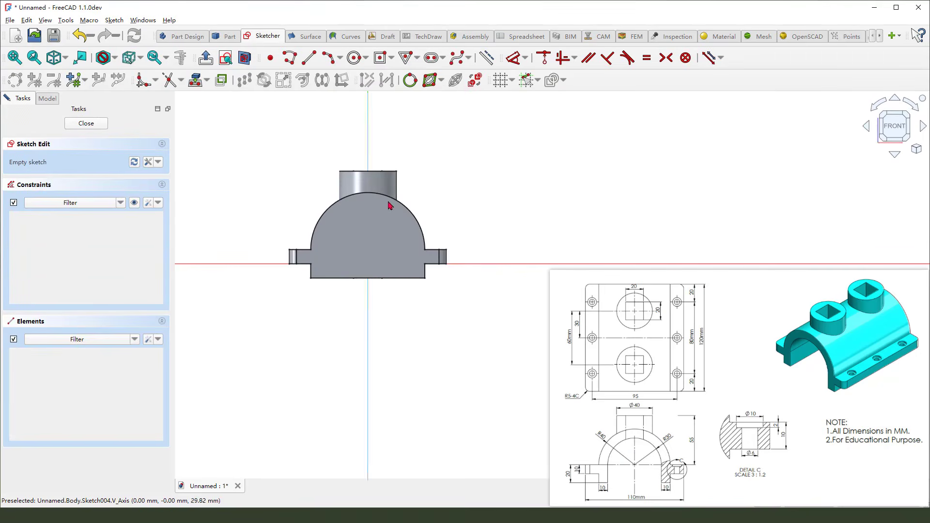
click(245, 58)
Project the boss's curved edge and the half-cylinder's outer arc into the sketch
scroll(435, 254, up, 2)
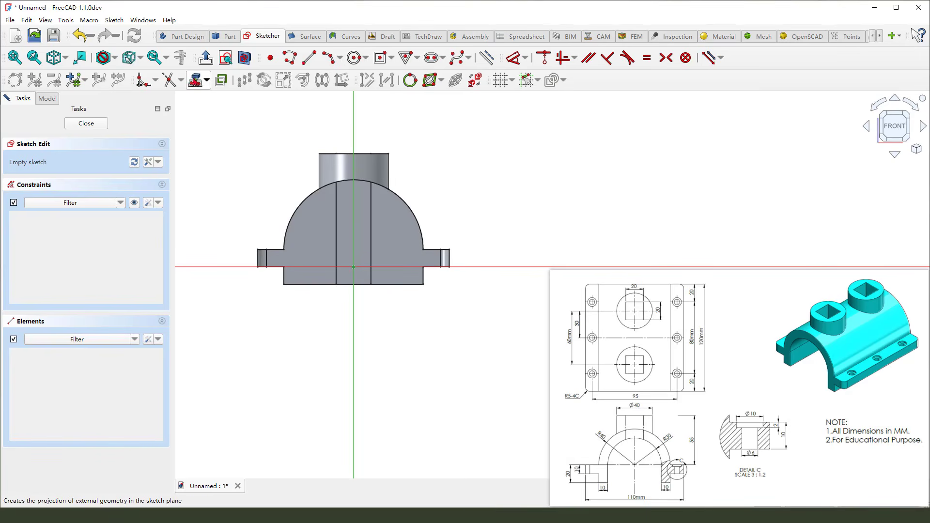
click(197, 81)
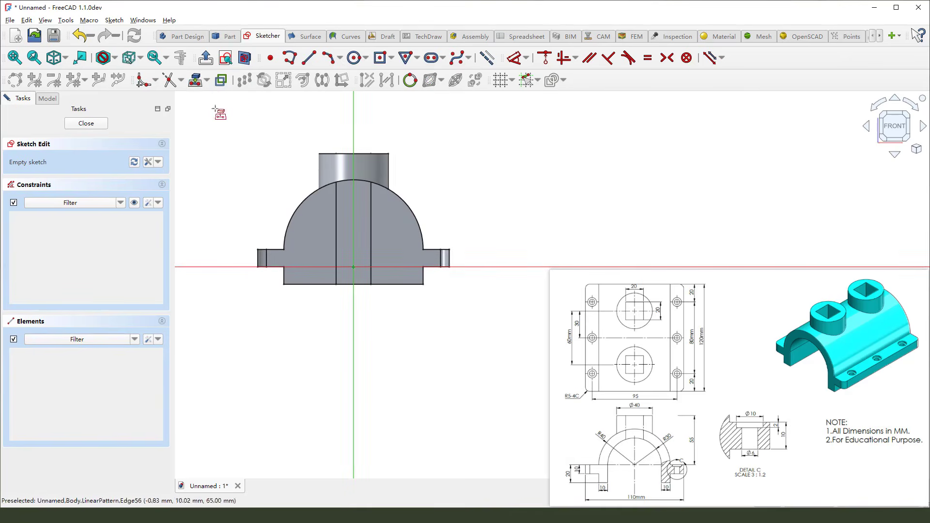
click(365, 183)
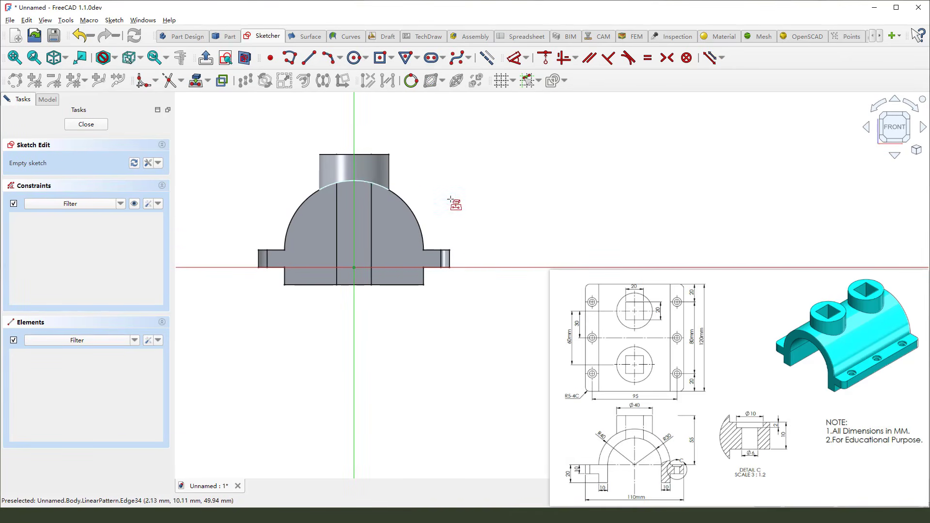
click(411, 210)
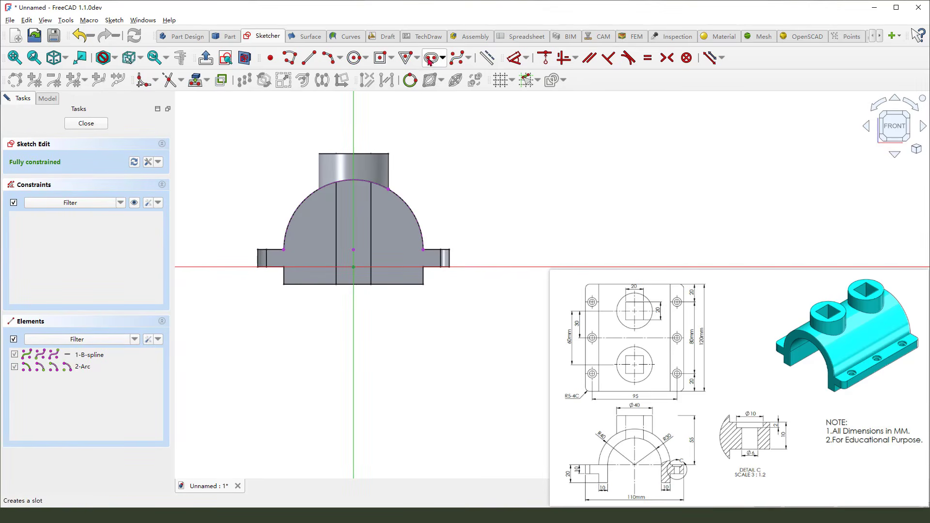
Draw a vertical slot centred on the vertical axis, from the cylinder centre down below the body
click(431, 58)
click(353, 250)
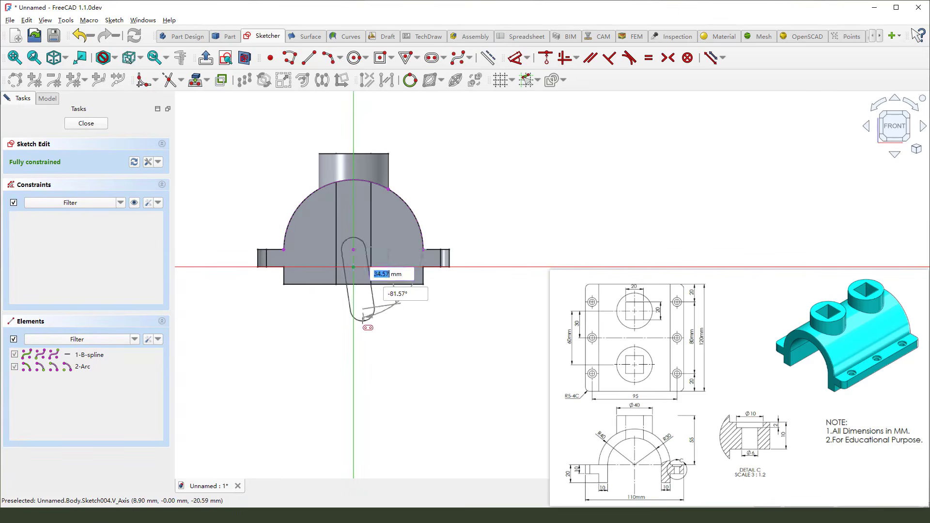
click(354, 387)
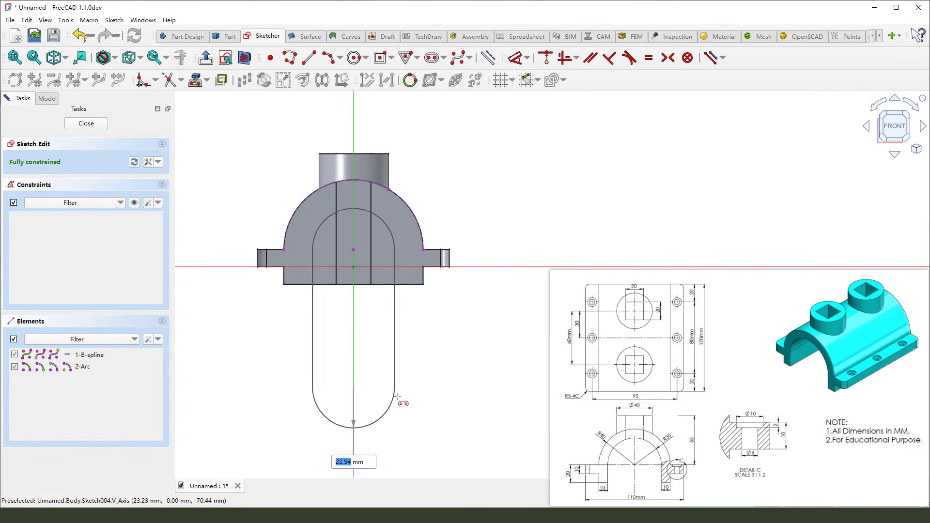
click(402, 397)
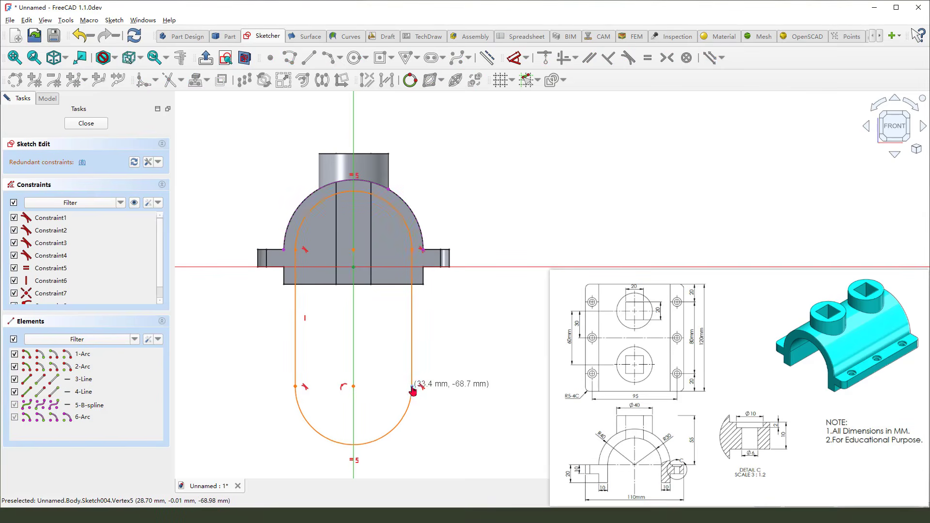
click(451, 374)
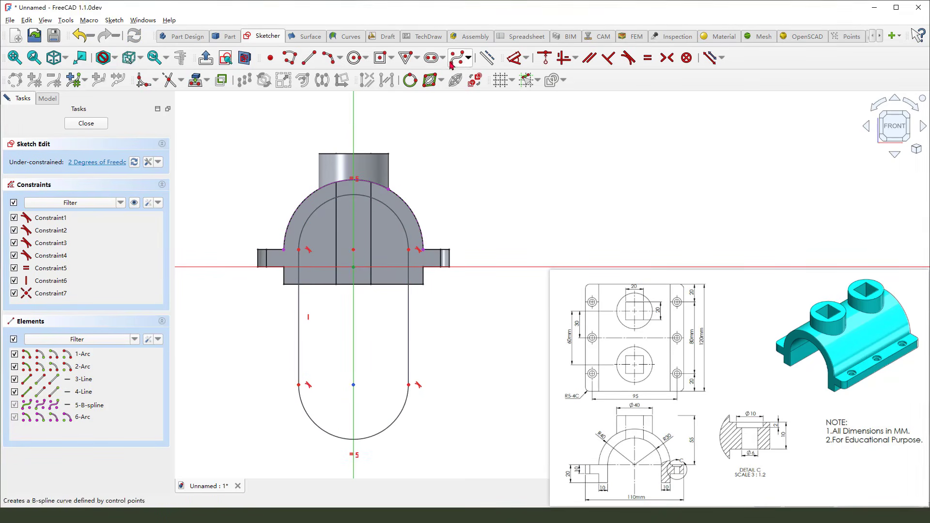
Set the slot's arc radius to 30 mm, dimension its straight side's length, and close the sketch
click(514, 57)
click(398, 217)
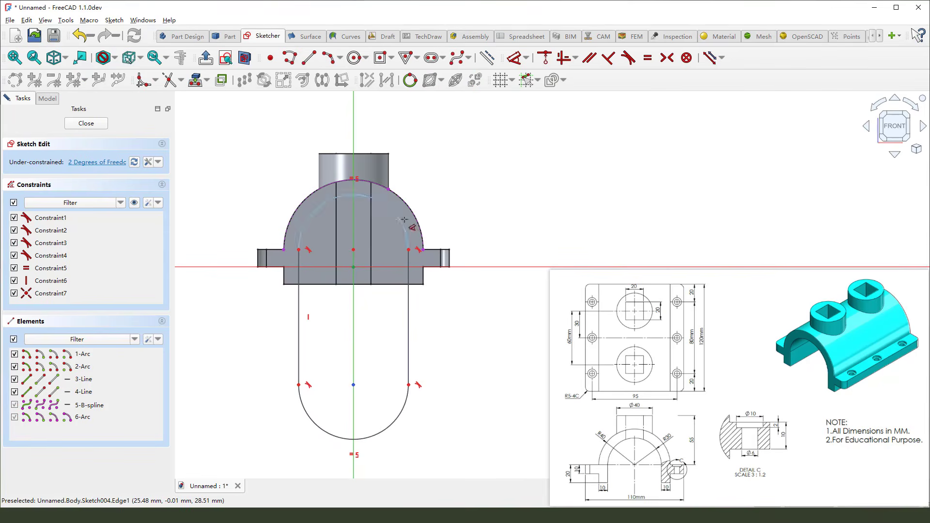
click(545, 173)
text(30)
key(Return)
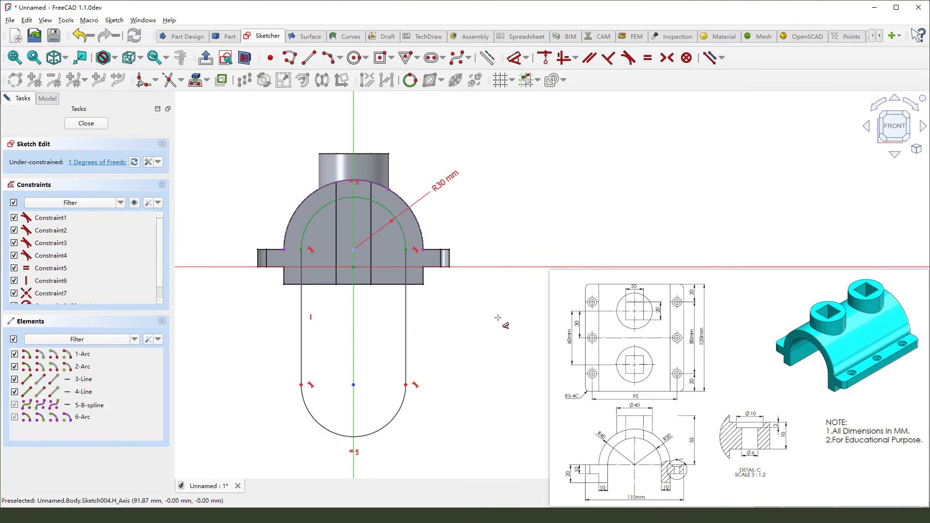
click(406, 329)
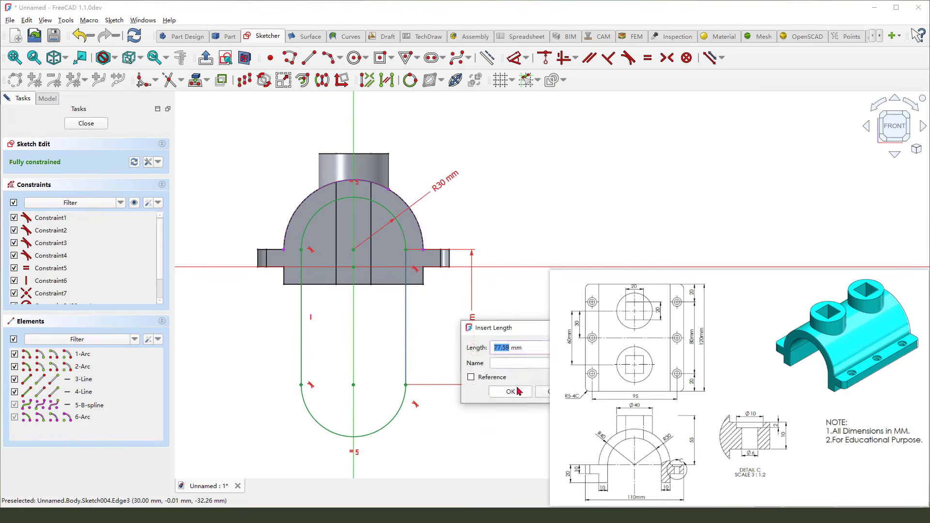
click(510, 392)
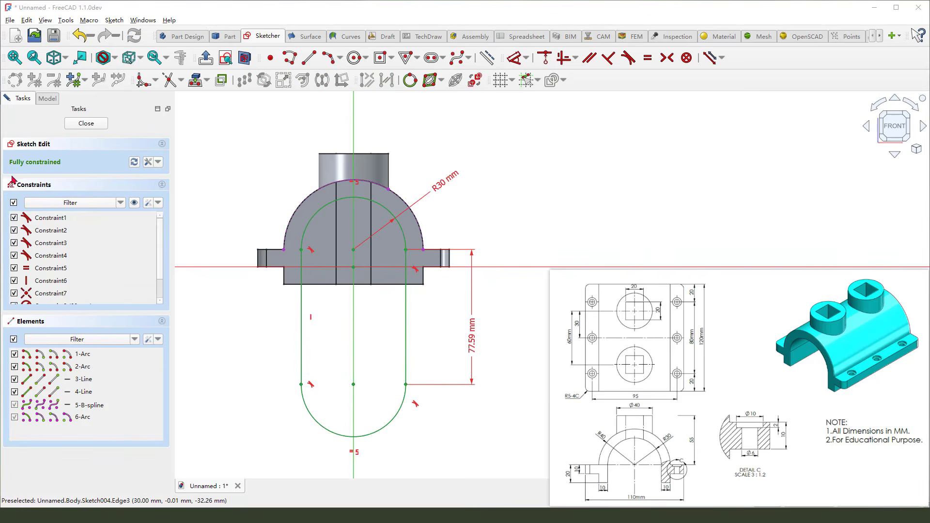
mouse_move(9, 170)
mouse_down()
mouse_move(68, 171)
mouse_move(89, 156)
mouse_up()
click(91, 125)
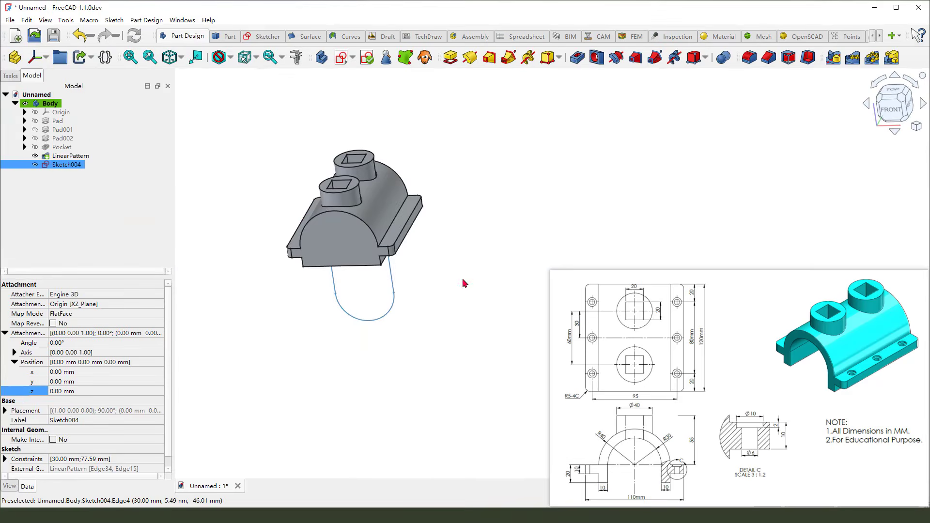
Pocket the slot sketch symmetrically through all to cut the bore out of the body
click(577, 58)
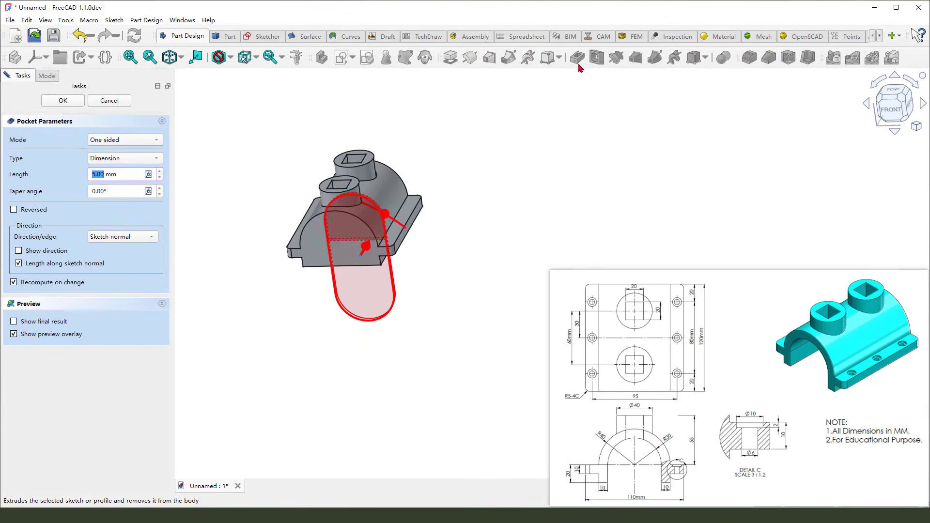
click(112, 141)
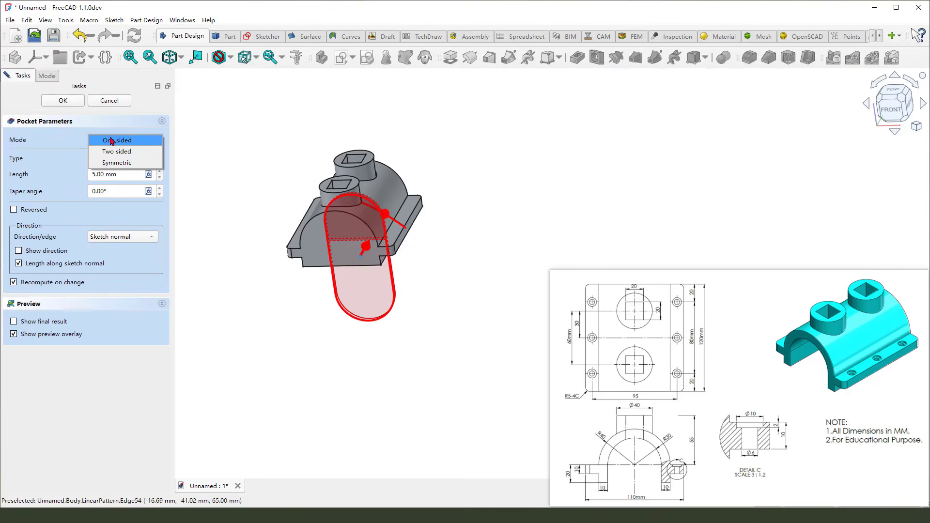
click(118, 163)
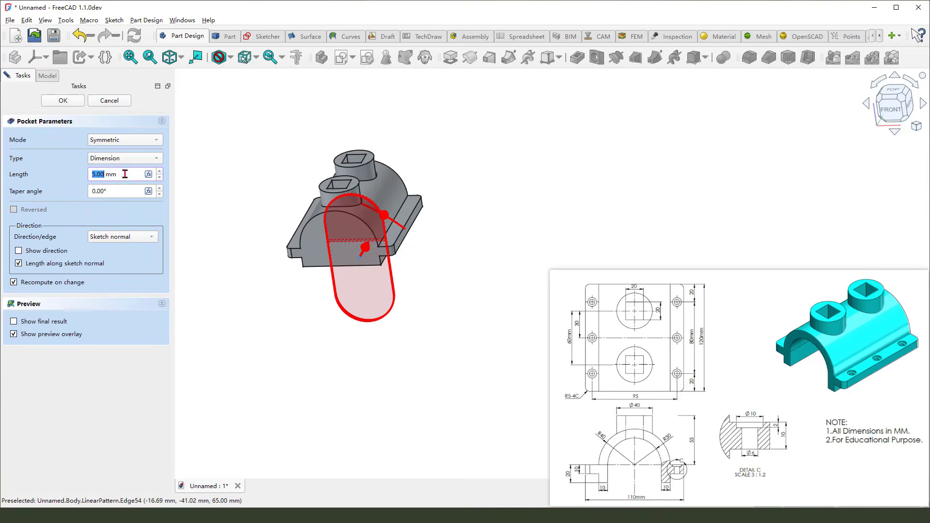
click(120, 161)
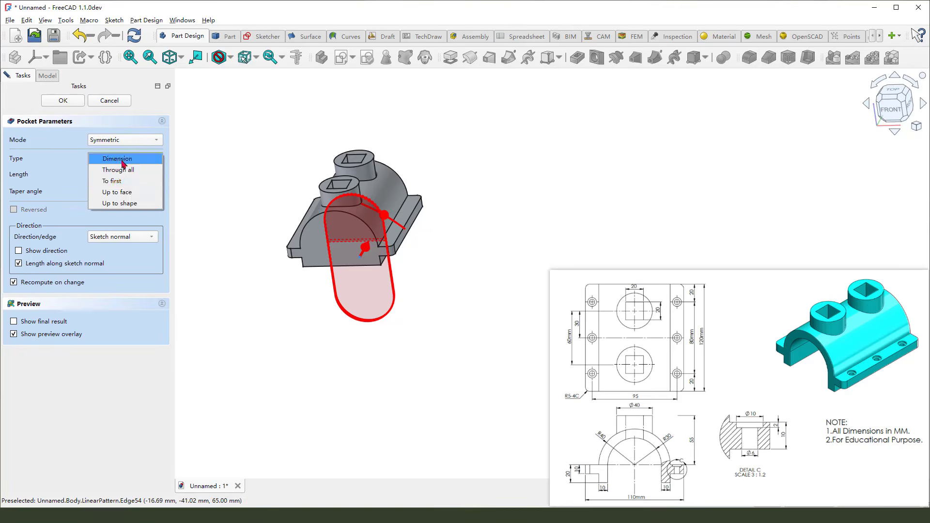
click(125, 169)
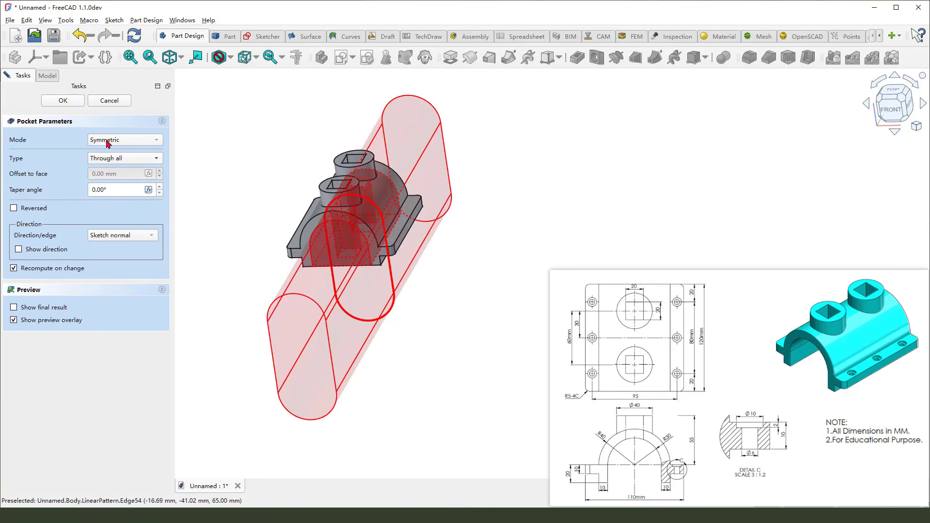
key(Return)
Orbit and zoom around the clamp to inspect the cut bore and bosses against the reference drawing
middle_drag(424, 292, 422, 321)
scroll(422, 320, down, 2)
mouse_move(414, 231)
middle_down()
mouse_move(404, 237)
mouse_move(370, 206)
middle_up()
scroll(438, 249, up, 3)
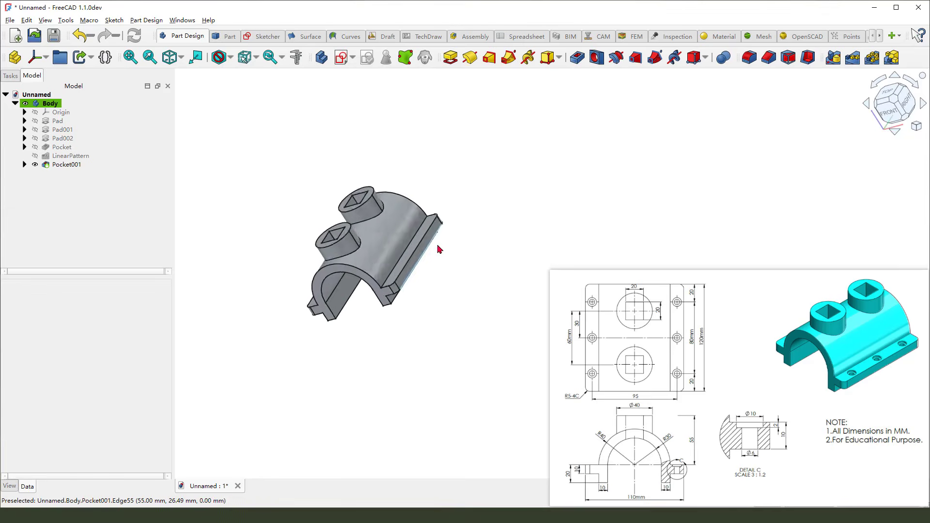
mouse_move(441, 264)
middle_down()
mouse_move(449, 288)
mouse_move(472, 310)
middle_up()
drag(678, 367, 683, 366)
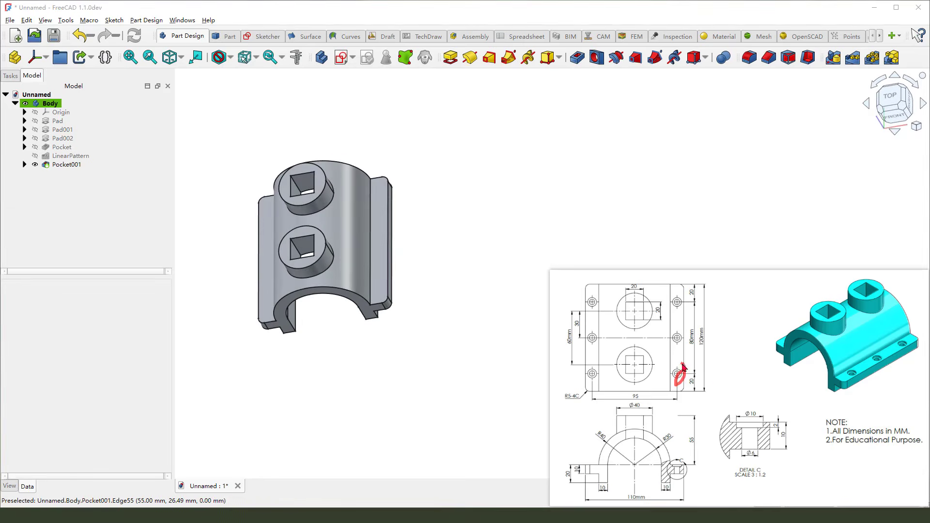
key(Escape)
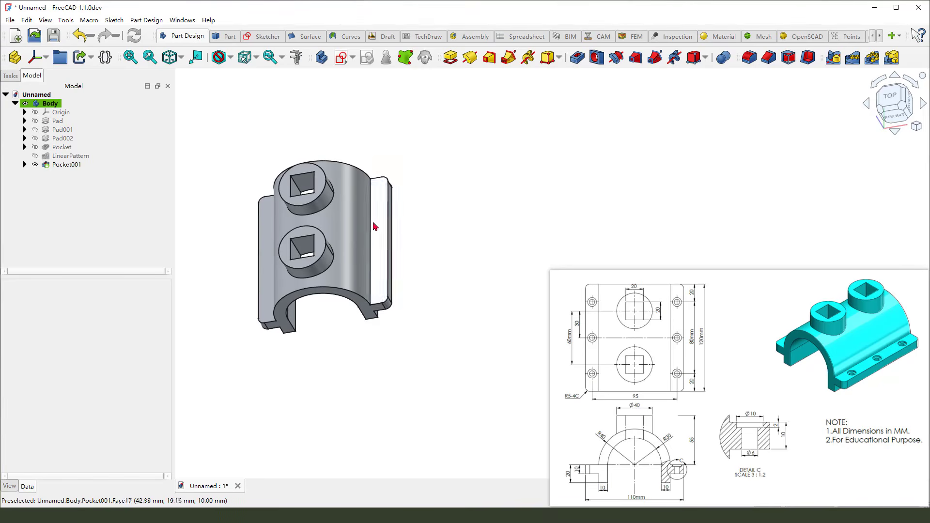
scroll(376, 227, up, 3)
drag(390, 198, 388, 258)
key(Escape)
click(387, 276)
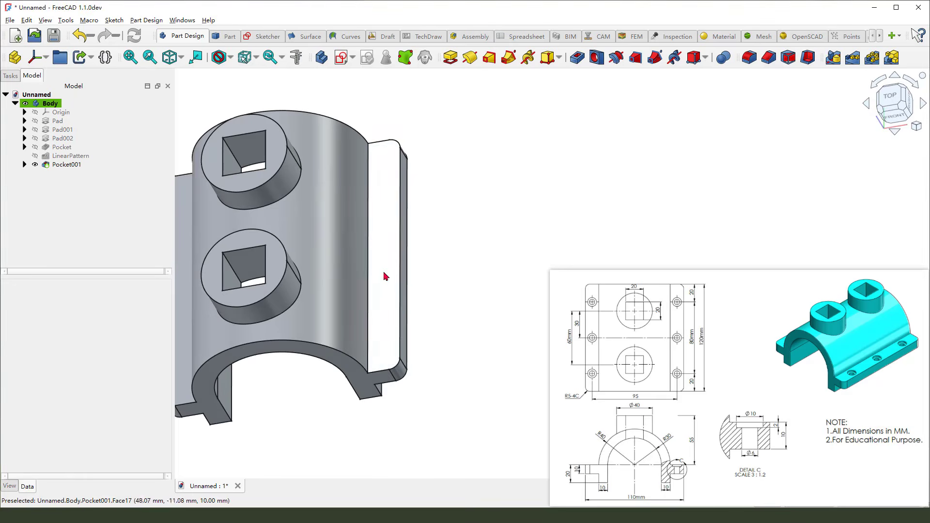
Start a new sketch on the flange's top face and draw a small circle near its lower-right corner
scroll(415, 270, down, 3)
click(341, 58)
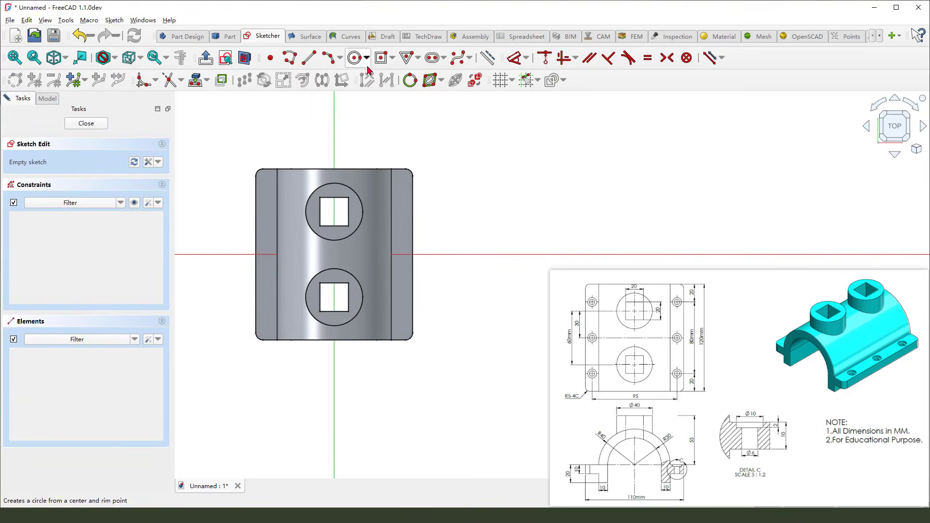
click(353, 57)
scroll(411, 303, up, 2)
click(400, 300)
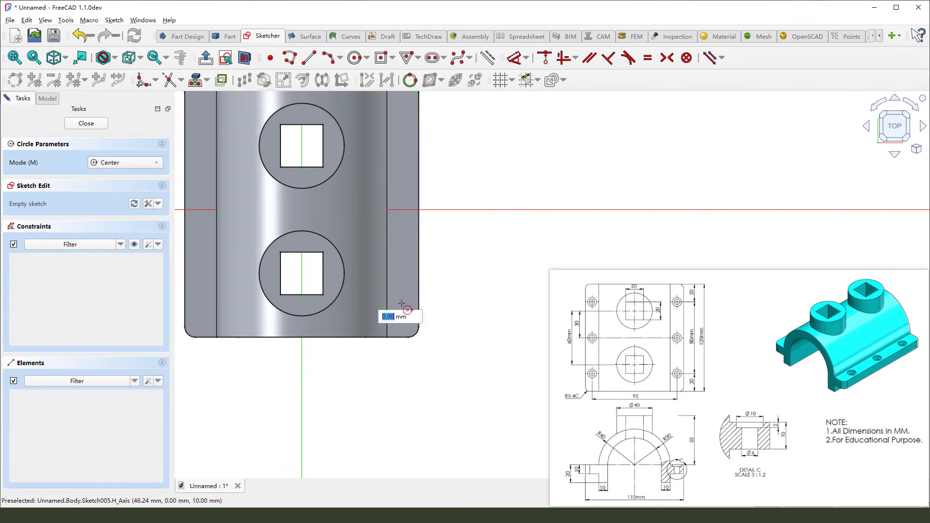
click(404, 311)
right_click(436, 272)
scroll(435, 272, down, 1)
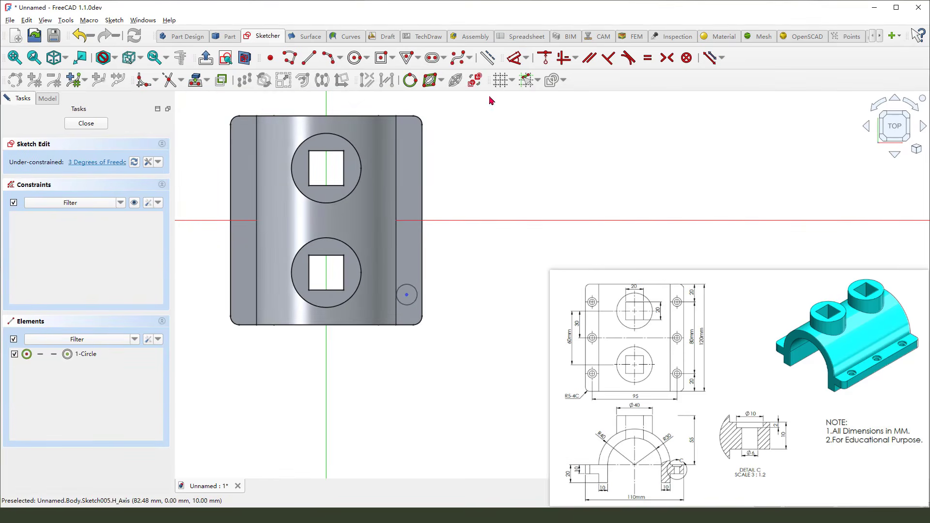
Set the circle centre's horizontal distance from the vertical axis to 47.5 mm
click(513, 60)
click(406, 295)
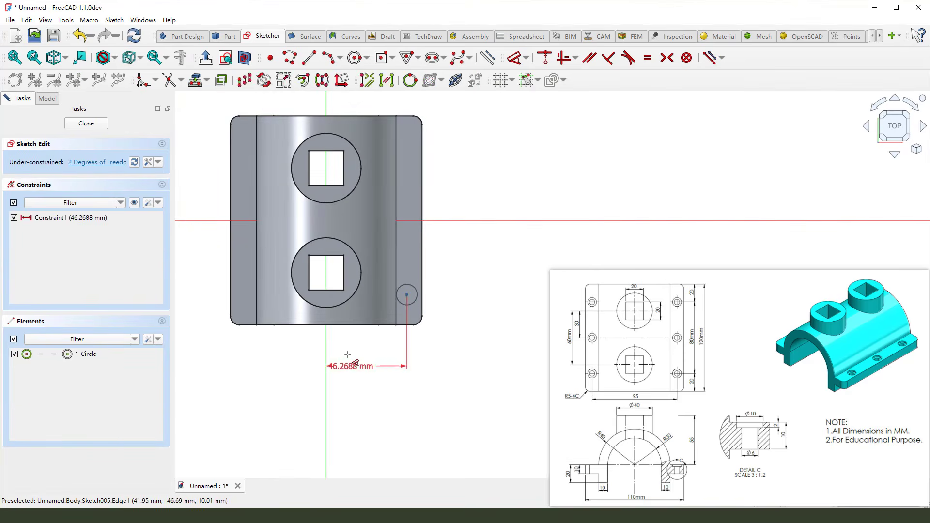
click(357, 363)
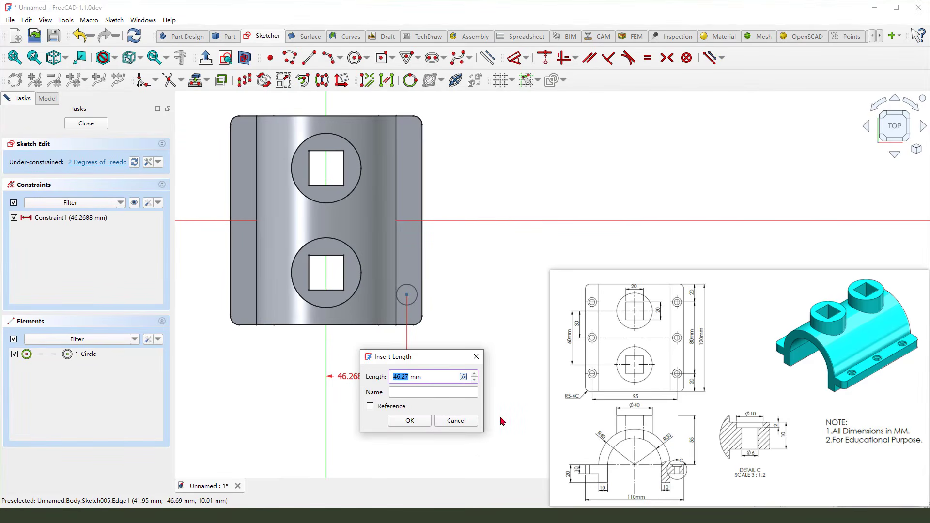
text(95/)
click(396, 421)
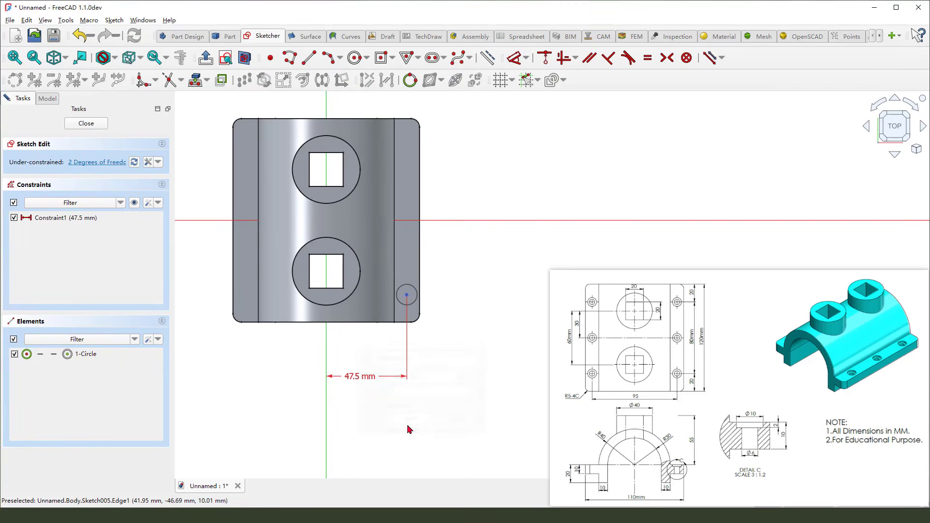
Set the circle centre's vertical distance from the horizontal axis to 40 mm
click(406, 294)
click(426, 221)
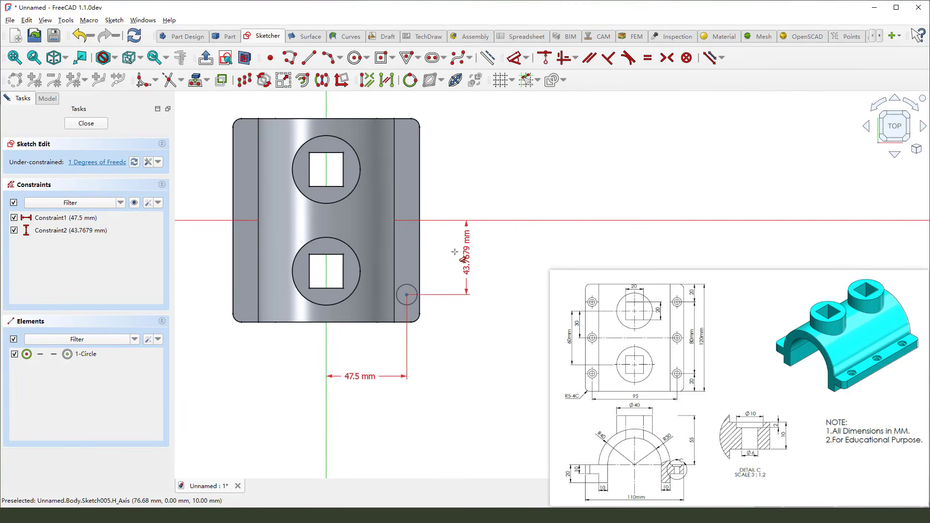
click(468, 240)
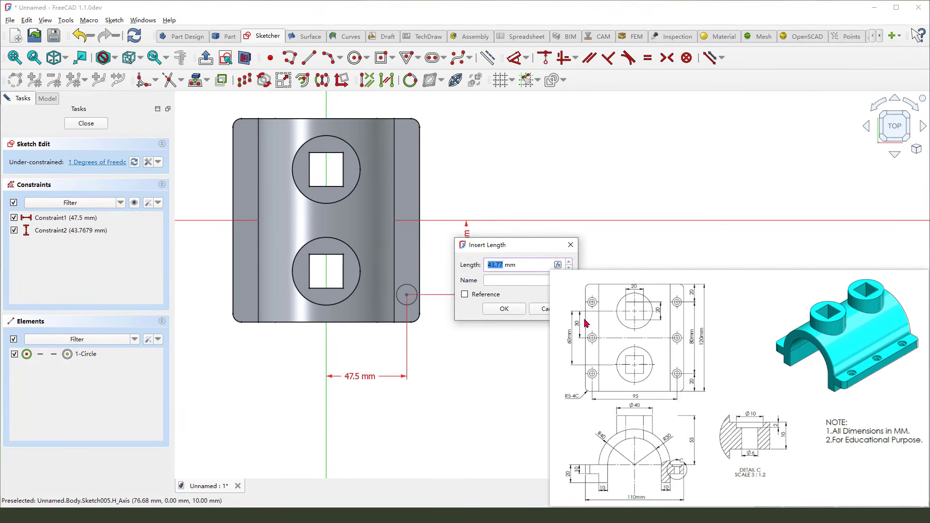
mouse_move(700, 344)
mouse_down()
mouse_move(689, 335)
mouse_move(693, 344)
mouse_up()
key(Escape)
text(40)
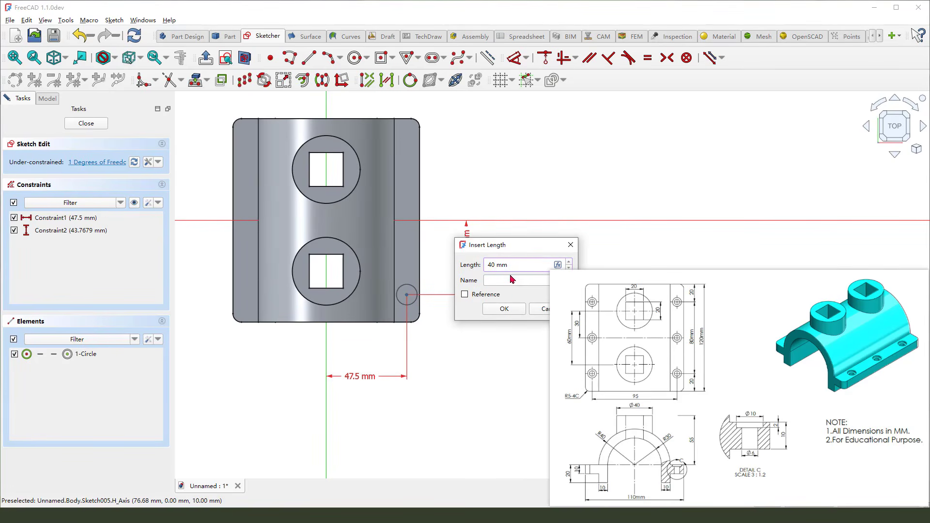
click(504, 309)
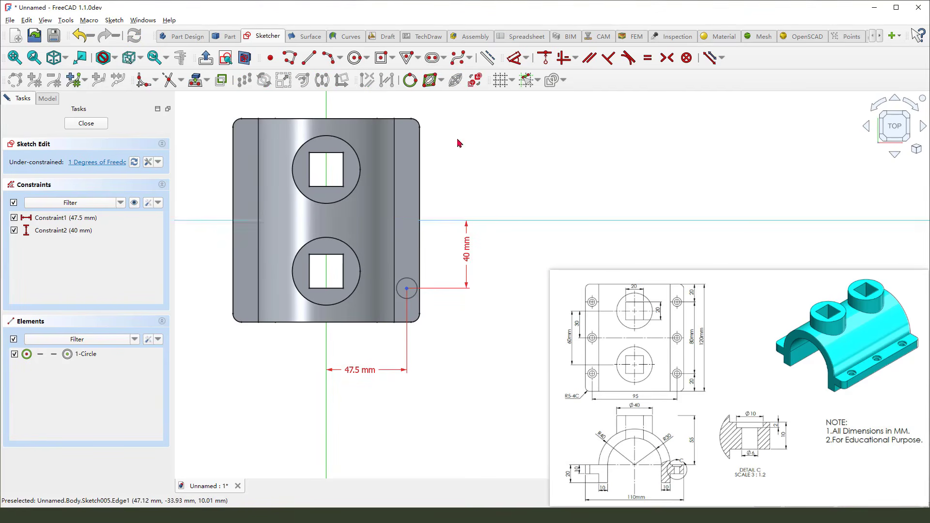
Dimension the circle's diameter and close the sketch
key(d)
click(415, 291)
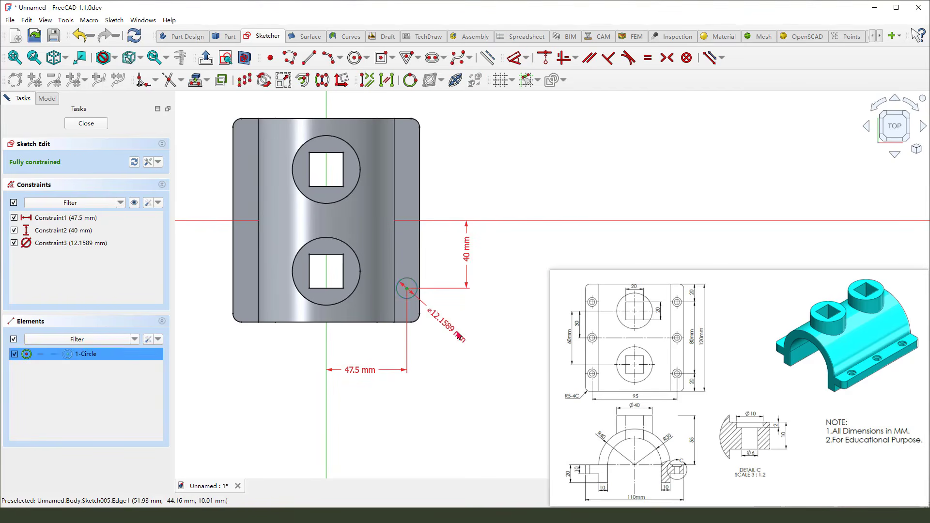
click(458, 334)
key(Return)
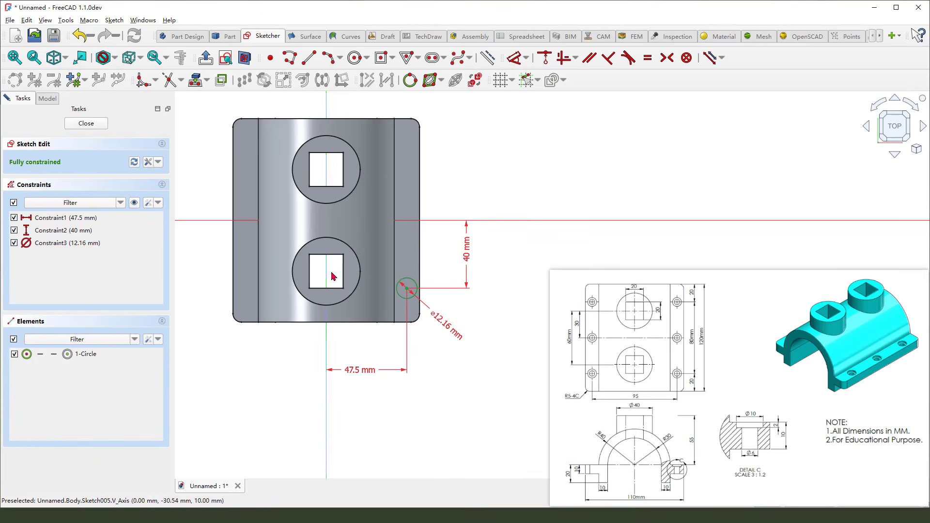
click(86, 123)
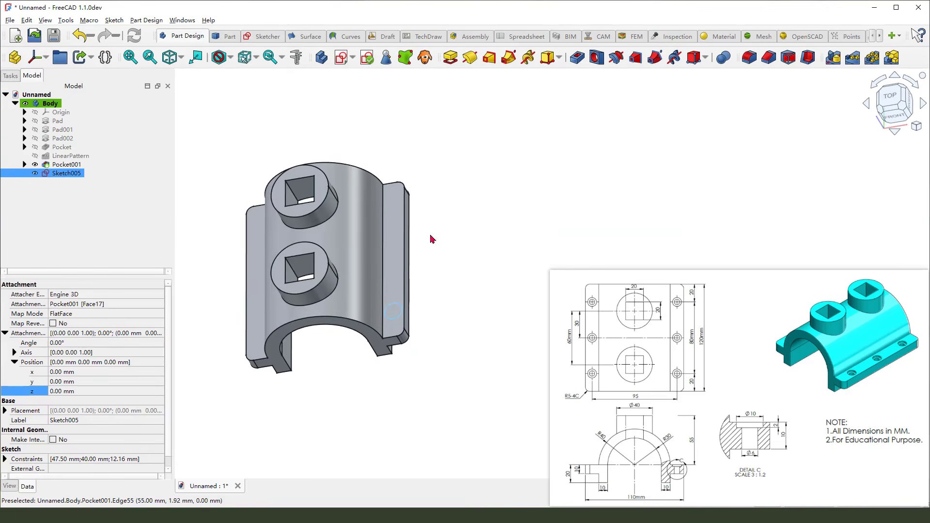
Start a Hole feature on the circle sketch and set its head type to Counterbore
click(595, 60)
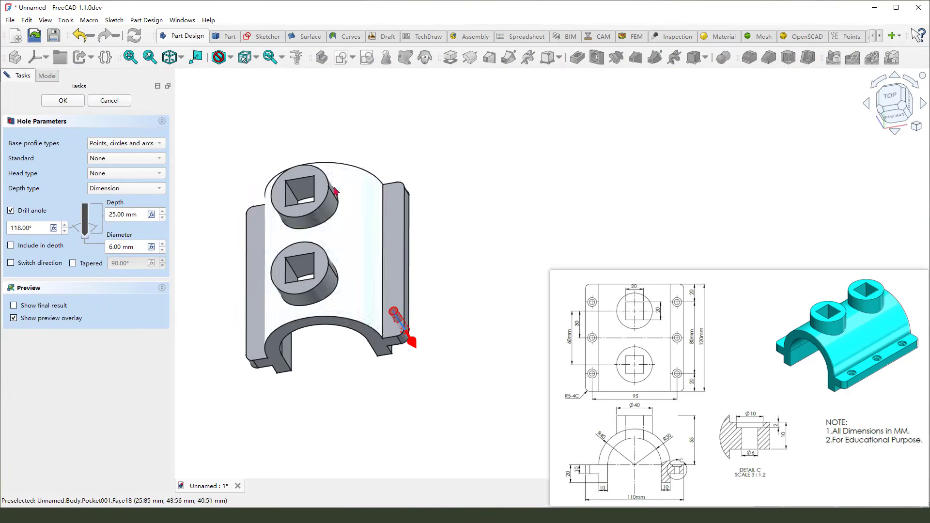
drag(15, 181, 132, 179)
click(119, 173)
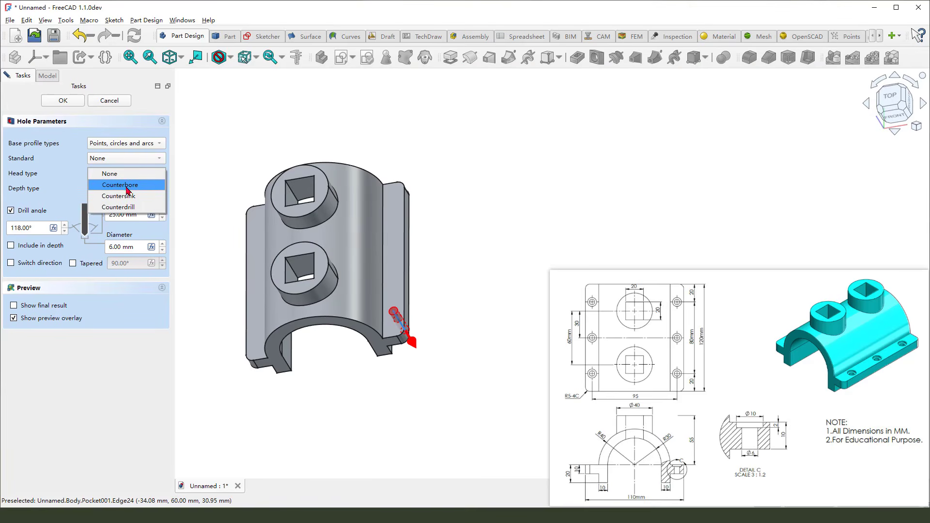
key(Escape)
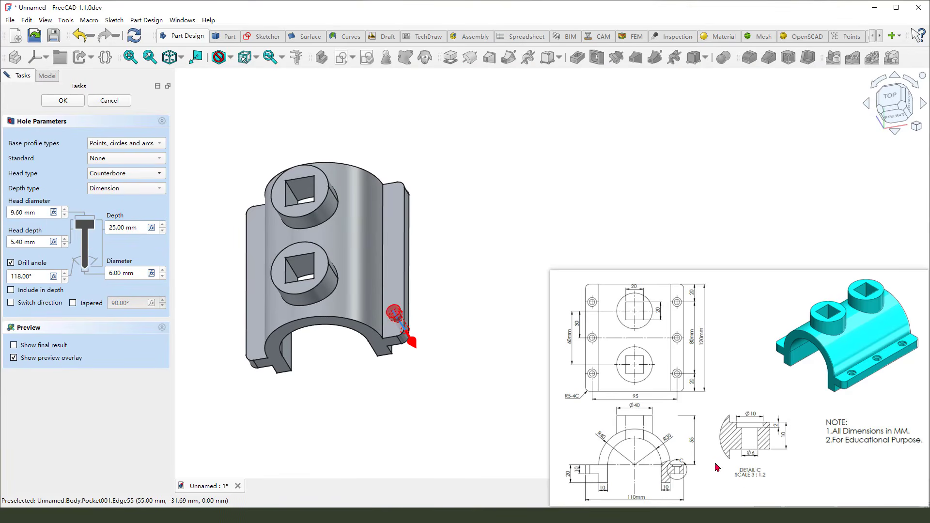
mouse_move(745, 401)
mouse_down()
mouse_move(730, 463)
mouse_move(805, 419)
mouse_up()
drag(744, 419, 780, 423)
key(Escape)
Set the counterbore head diameter to 10 mm and head depth to 2 mm, disable drill angle, and accept the hole
drag(39, 212, 1, 209)
text(10)
drag(26, 241, 2, 242)
text(2)
click(11, 263)
mouse_move(125, 273)
mouse_down()
mouse_move(108, 274)
mouse_move(143, 277)
mouse_up()
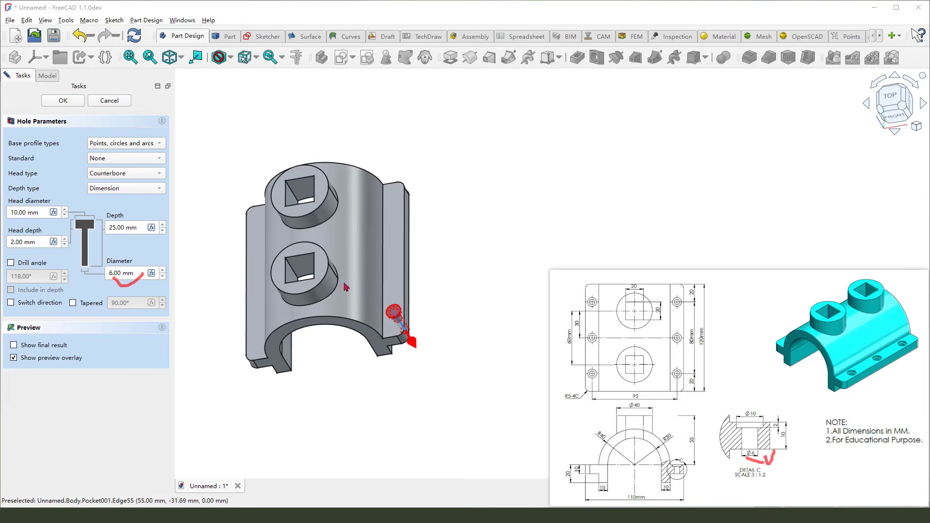
click(120, 227)
double_click(120, 228)
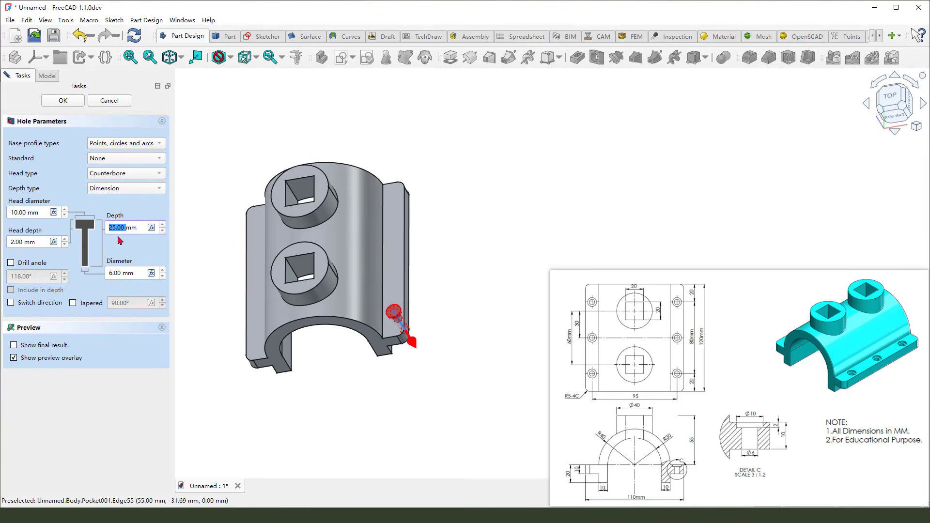
key(ctrl+2)
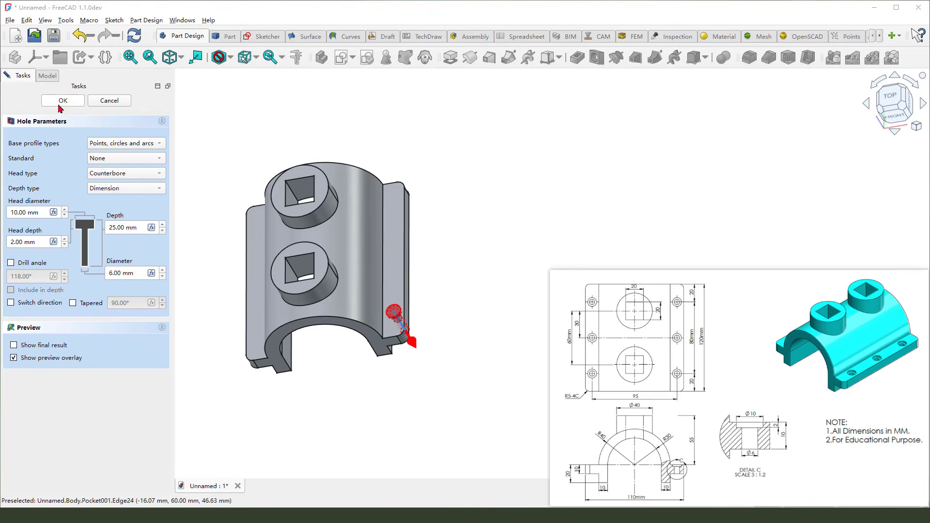
click(64, 102)
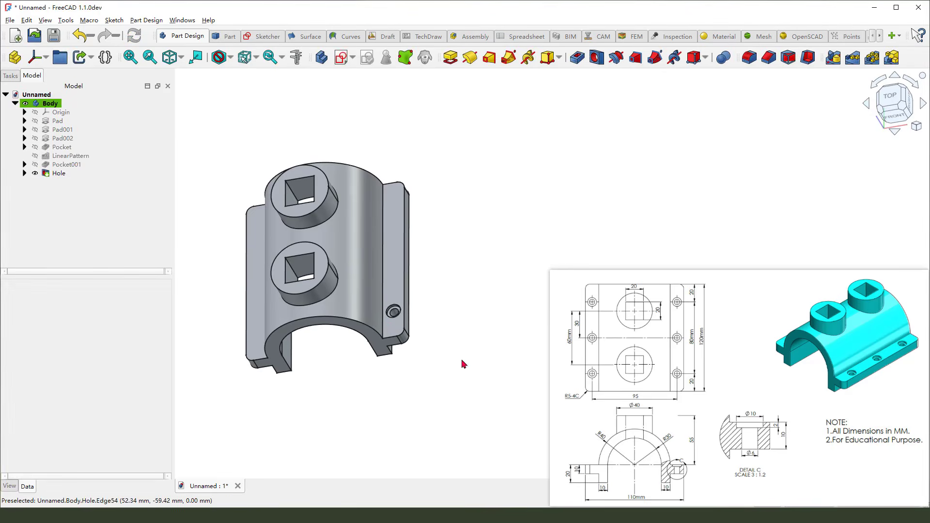
Create a linear pattern of the hole along the Base Y-axis with 80 mm length and 3 occurrences
middle_drag(463, 363, 443, 343)
key(ctrl+2)
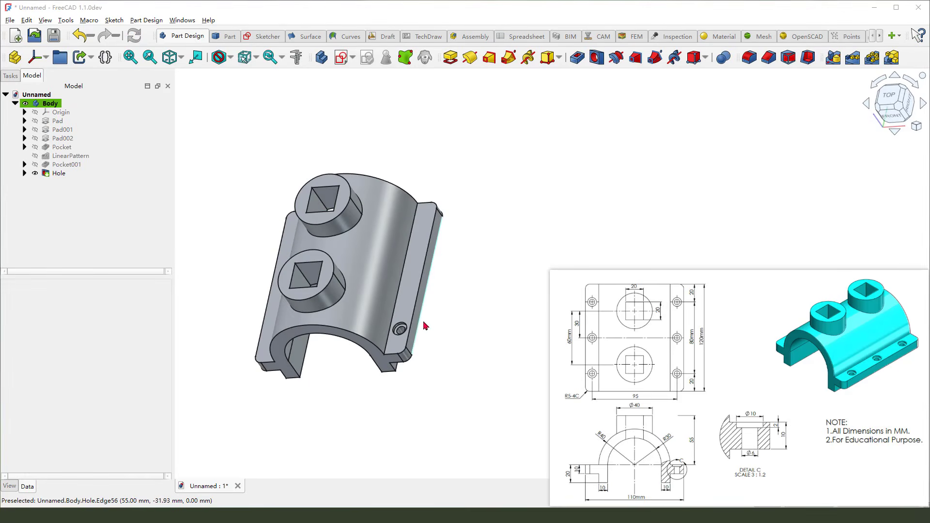
mouse_move(402, 315)
mouse_down()
mouse_move(390, 342)
mouse_move(403, 330)
mouse_up()
key(Escape)
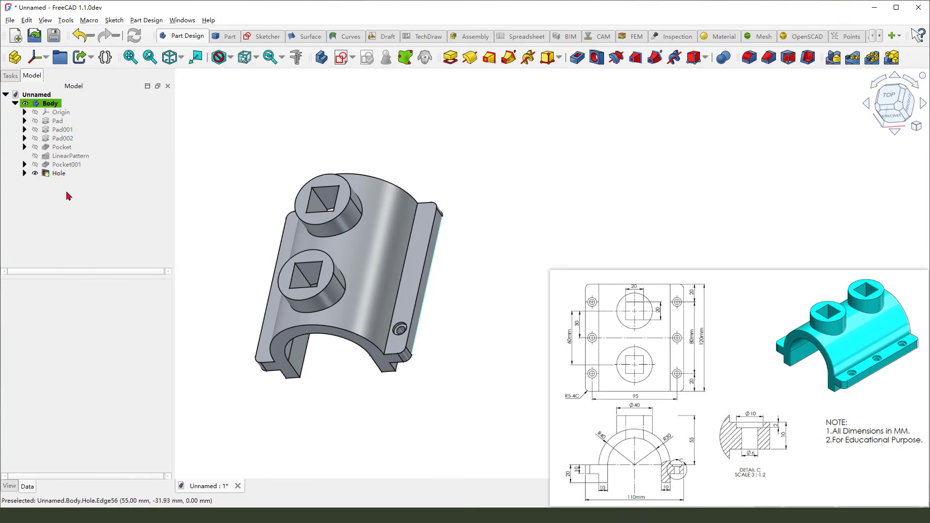
click(59, 174)
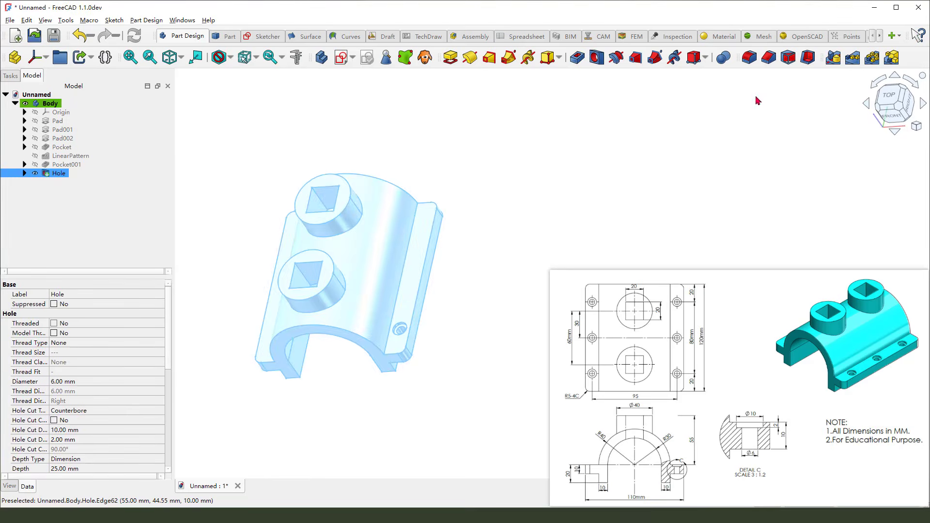
key(ctrl+2)
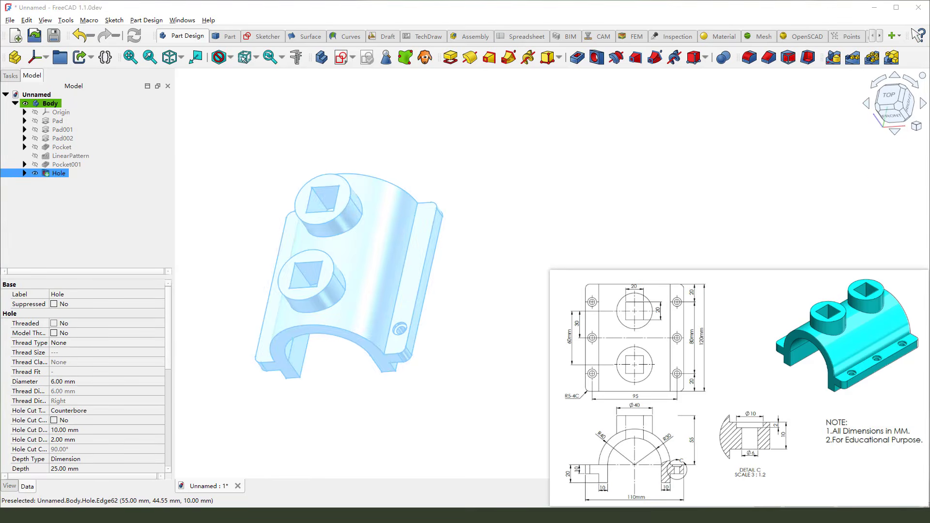
click(853, 58)
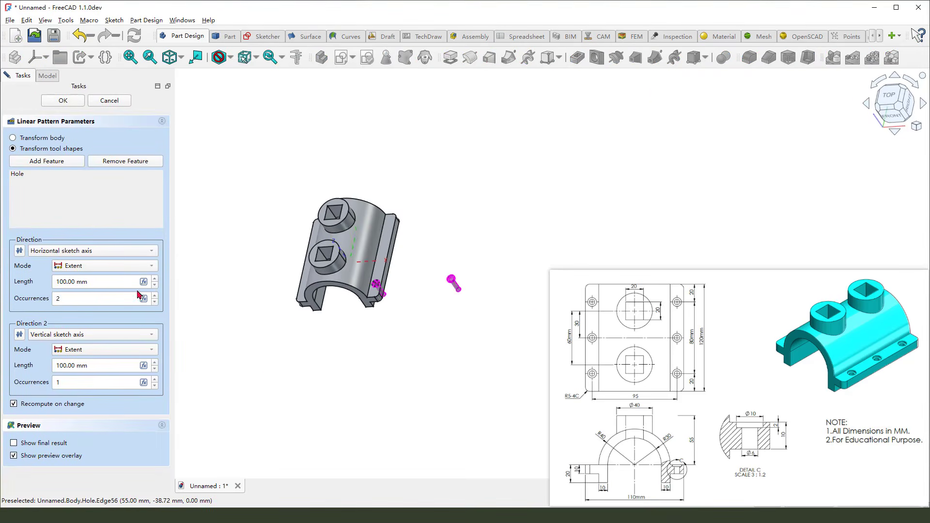
mouse_move(622, 303)
mouse_down()
mouse_move(584, 202)
mouse_move(607, 206)
mouse_up()
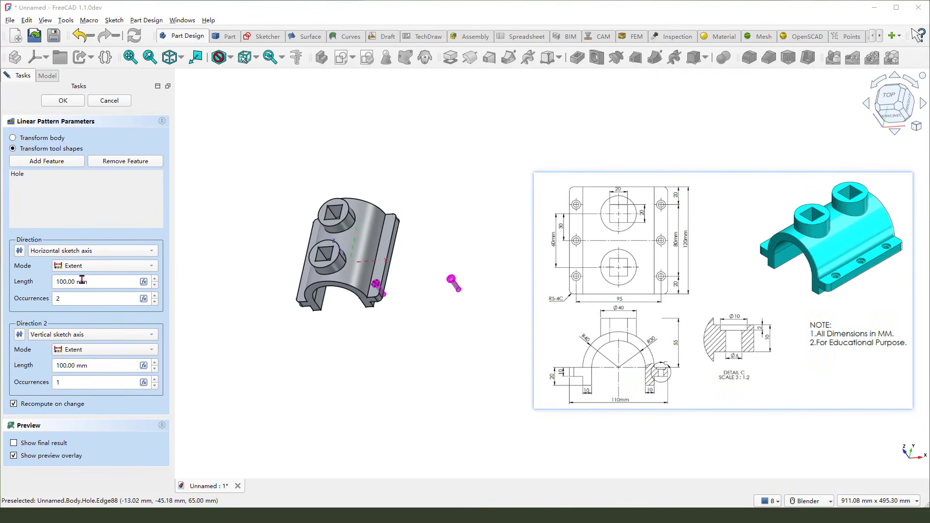
click(101, 251)
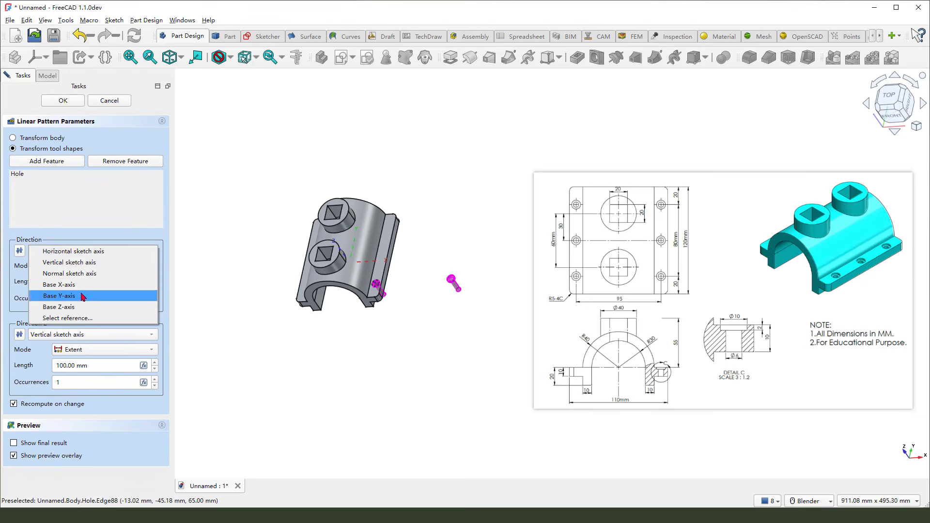
click(101, 295)
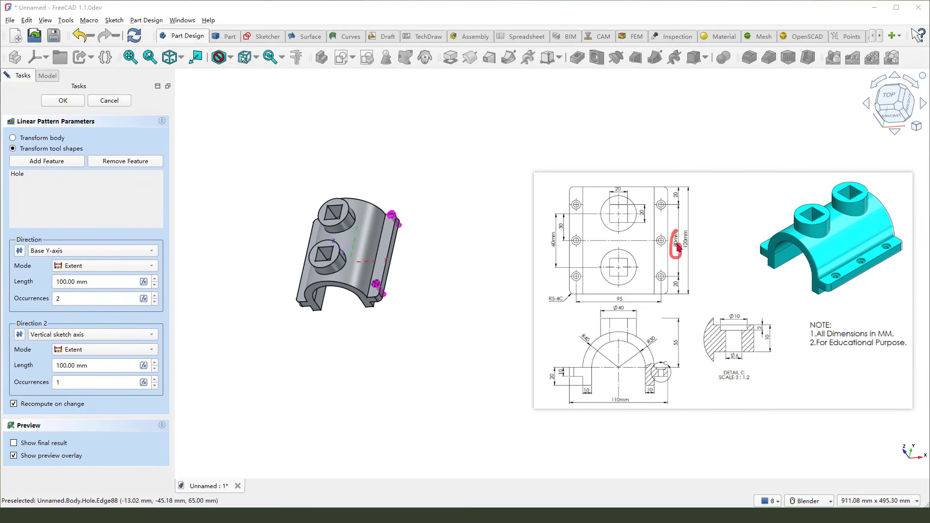
drag(75, 281, 108, 301)
text(80)
text(3)
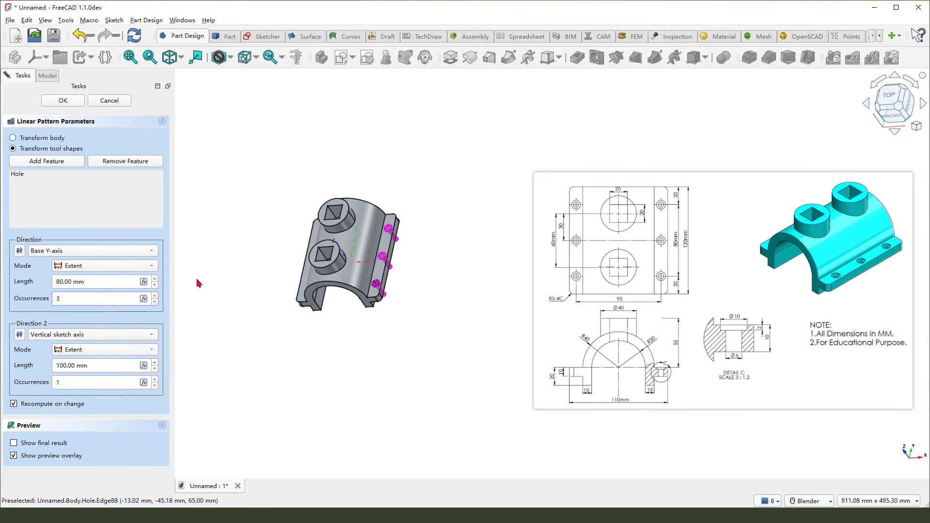
Set the pattern's second direction to the Base X-axis with 95 mm length and 2 occurrences
middle_drag(290, 306, 270, 305)
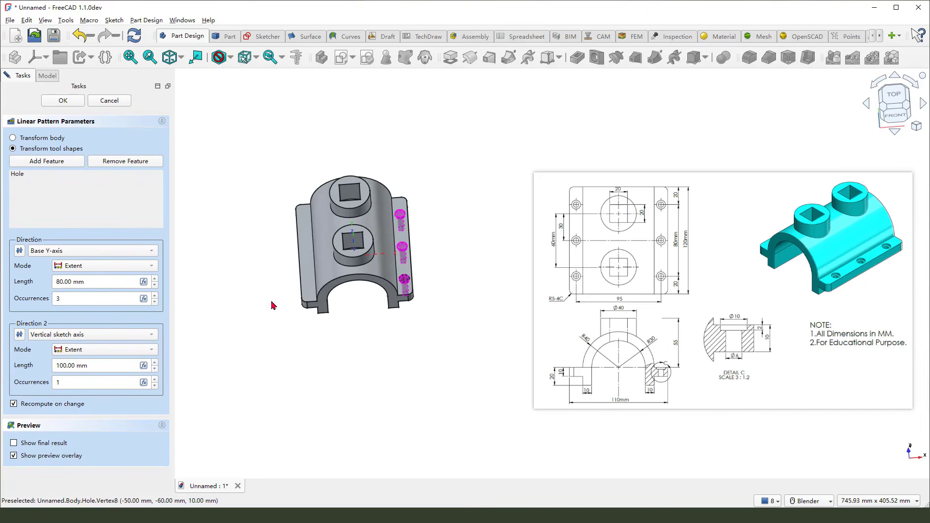
drag(366, 309, 348, 312)
drag(356, 301, 355, 317)
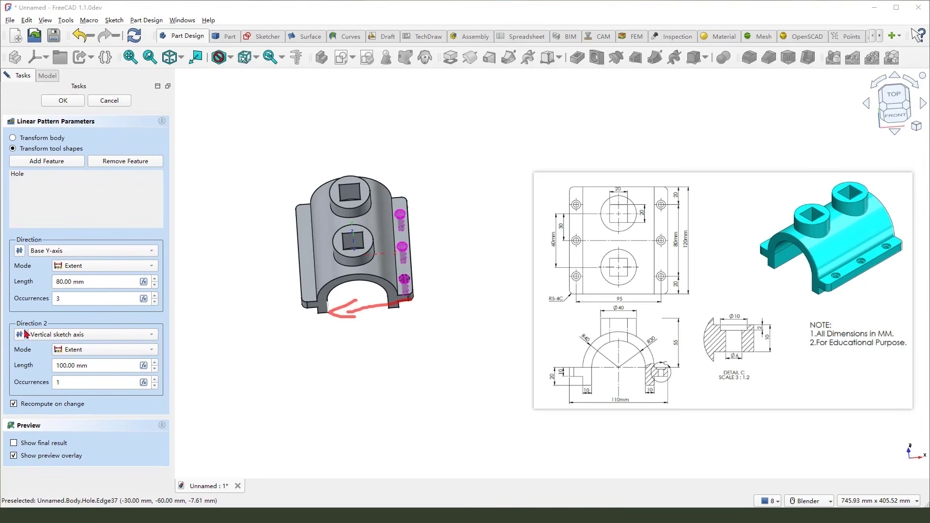
drag(20, 326, 57, 327)
key(Escape)
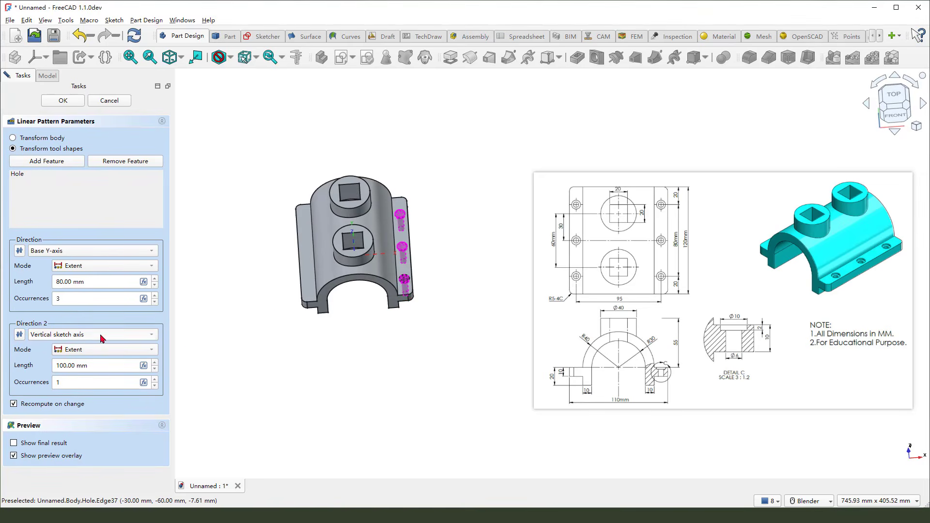
click(102, 338)
click(98, 364)
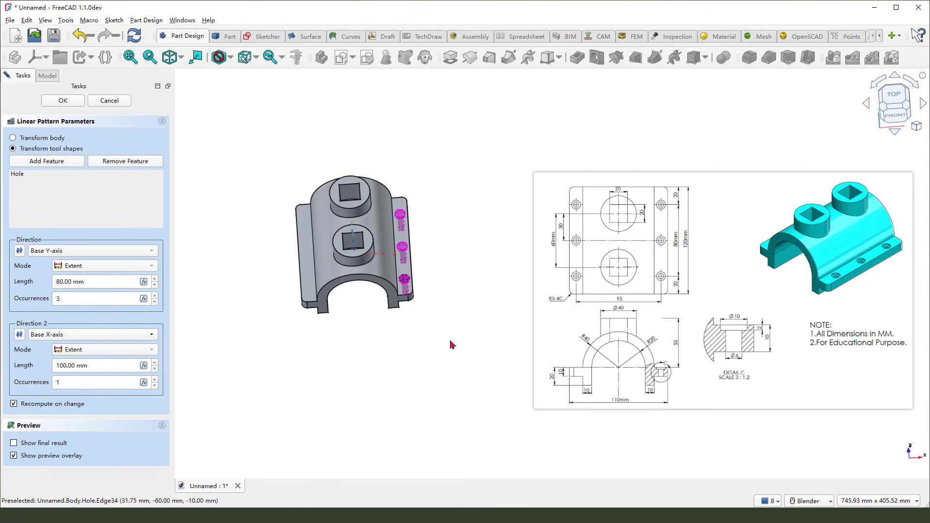
drag(77, 366, 34, 366)
text(95)
drag(84, 382, 45, 386)
text(2)
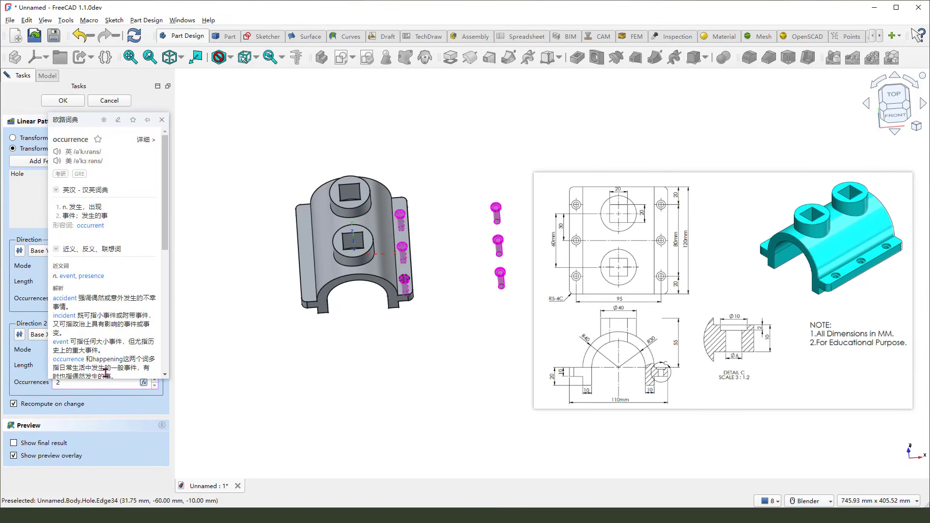
click(19, 335)
middle_drag(460, 320, 467, 315)
scroll(332, 335, down, 2)
scroll(350, 262, up, 3)
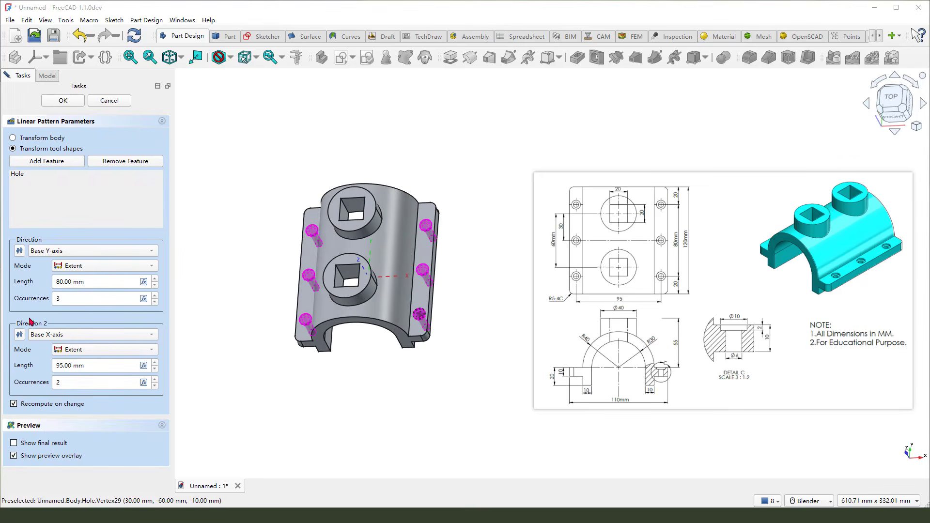
Accept the two-direction linear pattern of the counterbored hole
drag(25, 348, 114, 342)
drag(97, 348, 146, 328)
mouse_move(57, 288)
mouse_down()
mouse_move(69, 310)
mouse_move(124, 265)
mouse_up()
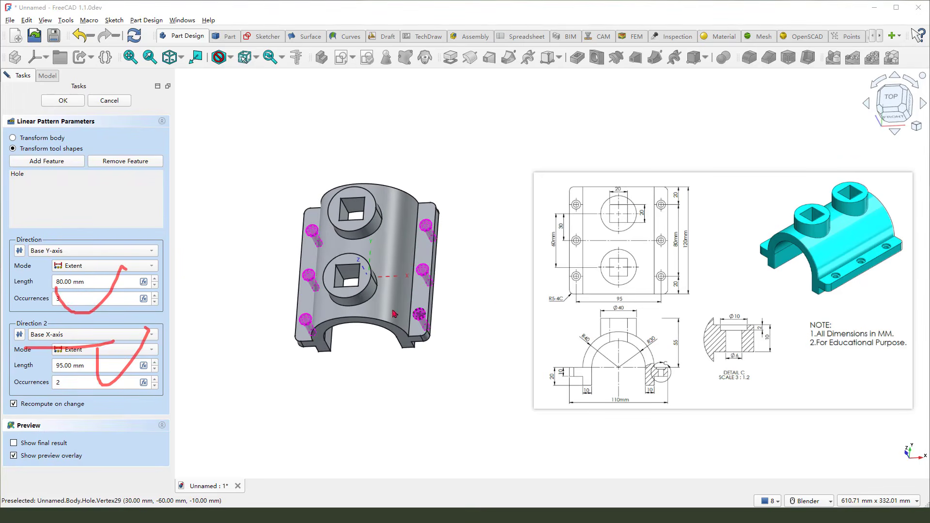
drag(434, 211, 415, 313)
drag(294, 328, 537, 373)
key(Escape)
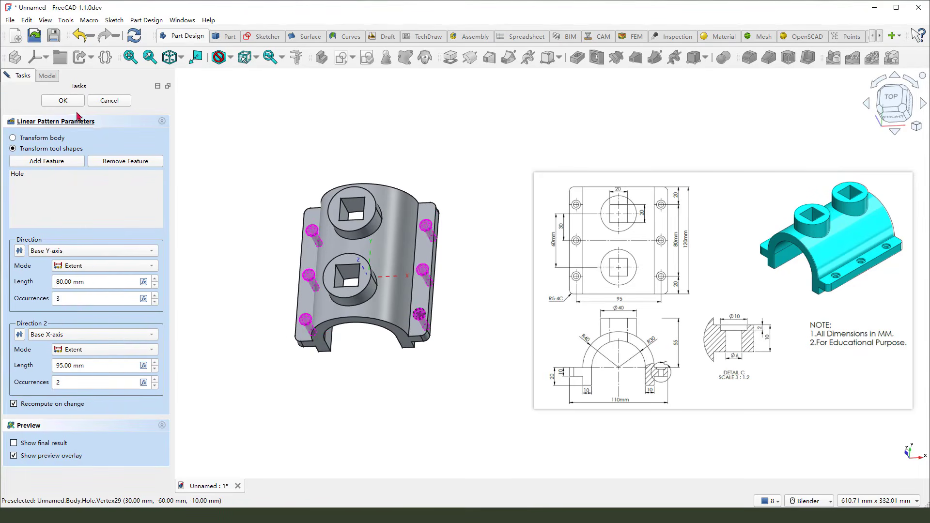
click(63, 100)
Change the body's shape appearance color to cyan
mouse_move(356, 237)
middle_down()
mouse_move(465, 318)
mouse_move(542, 249)
mouse_move(406, 316)
mouse_move(370, 287)
mouse_move(335, 326)
mouse_move(455, 380)
mouse_move(473, 373)
mouse_move(463, 297)
mouse_move(417, 321)
mouse_move(506, 349)
mouse_move(666, 321)
middle_up()
scroll(293, 322, up, 3)
scroll(423, 246, down, 2)
middle_drag(423, 249, 422, 279)
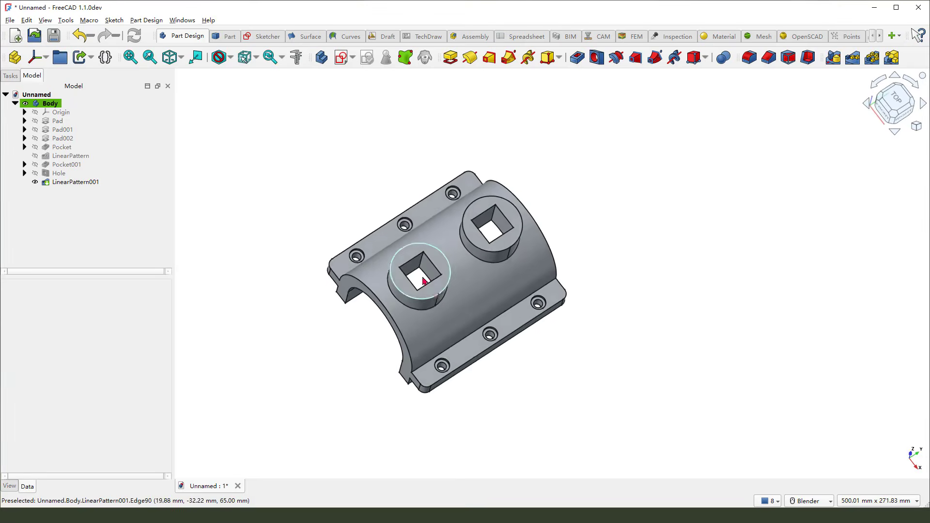
click(50, 104)
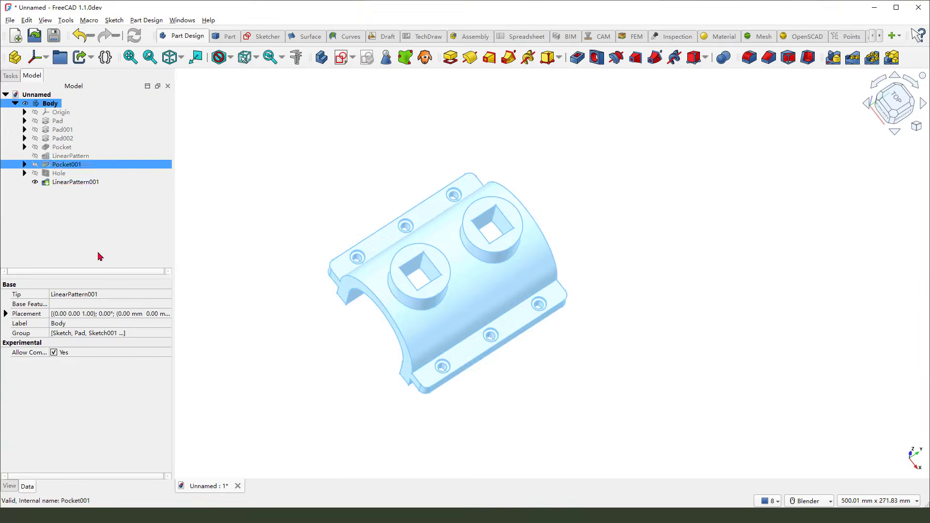
click(9, 486)
click(74, 460)
click(112, 460)
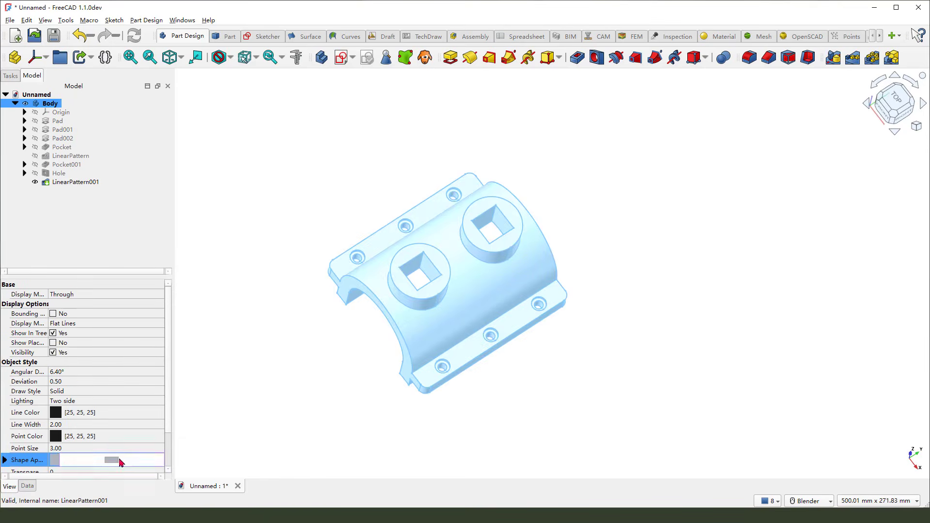
click(111, 459)
click(438, 213)
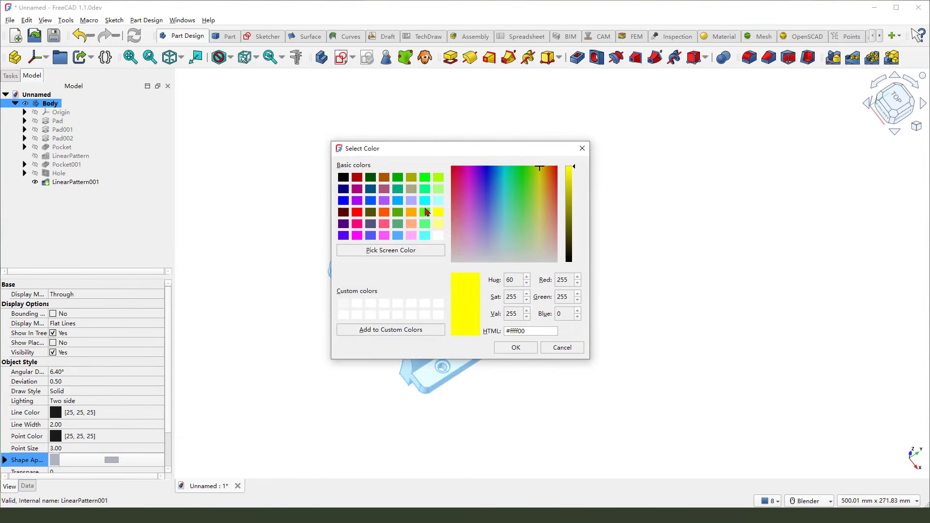
click(425, 201)
click(526, 349)
click(548, 361)
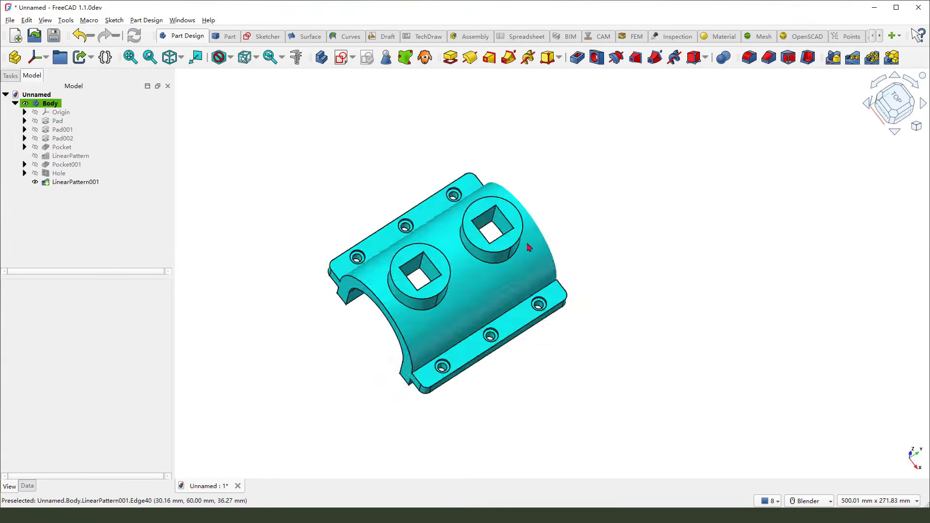
Inspect the finished bracket and its flange holes from several angles
scroll(530, 342, down, 2)
middle_drag(529, 342, 505, 317)
scroll(537, 300, up, 4)
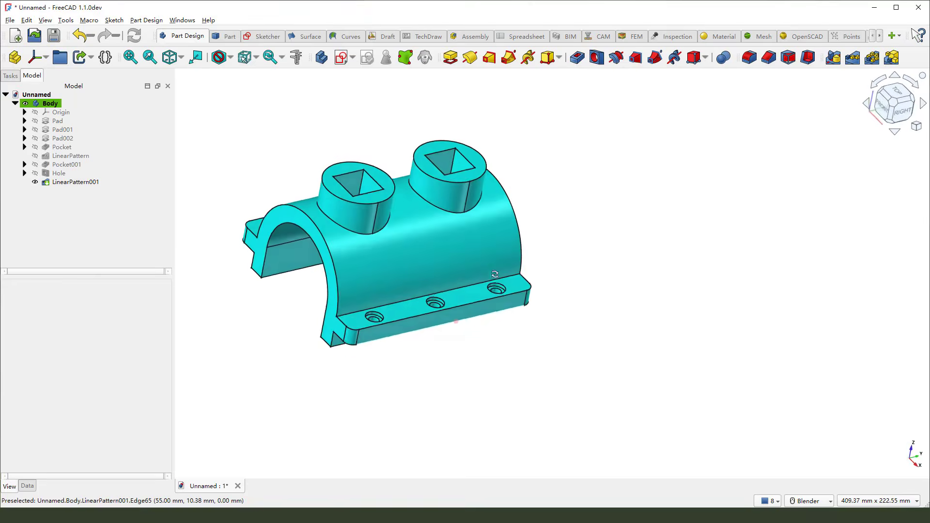
scroll(504, 317, down, 2)
mouse_move(347, 288)
middle_down()
mouse_move(529, 315)
mouse_move(342, 315)
mouse_move(341, 286)
middle_up()
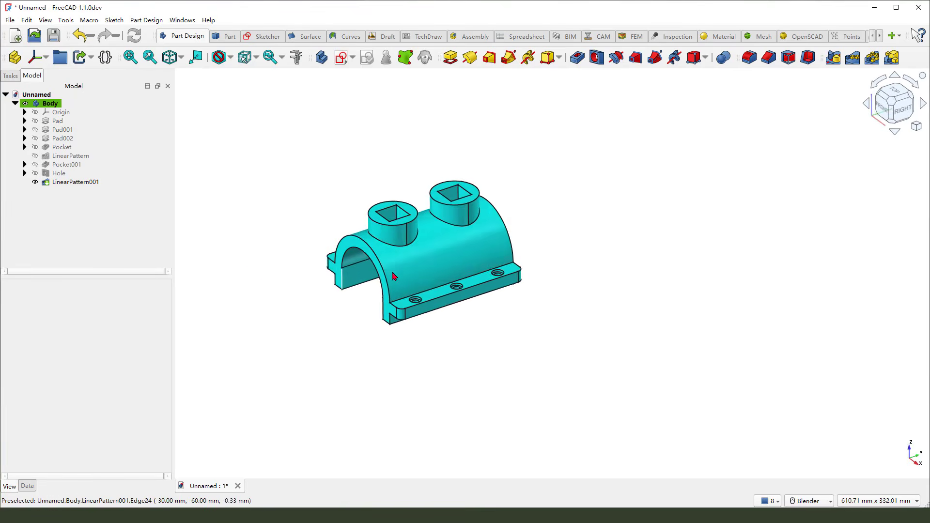
scroll(397, 291, up, 3)
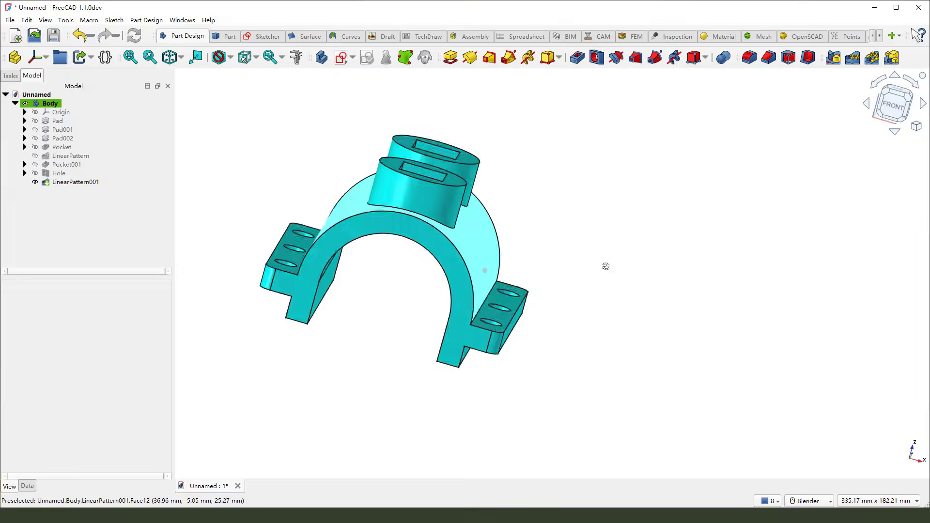